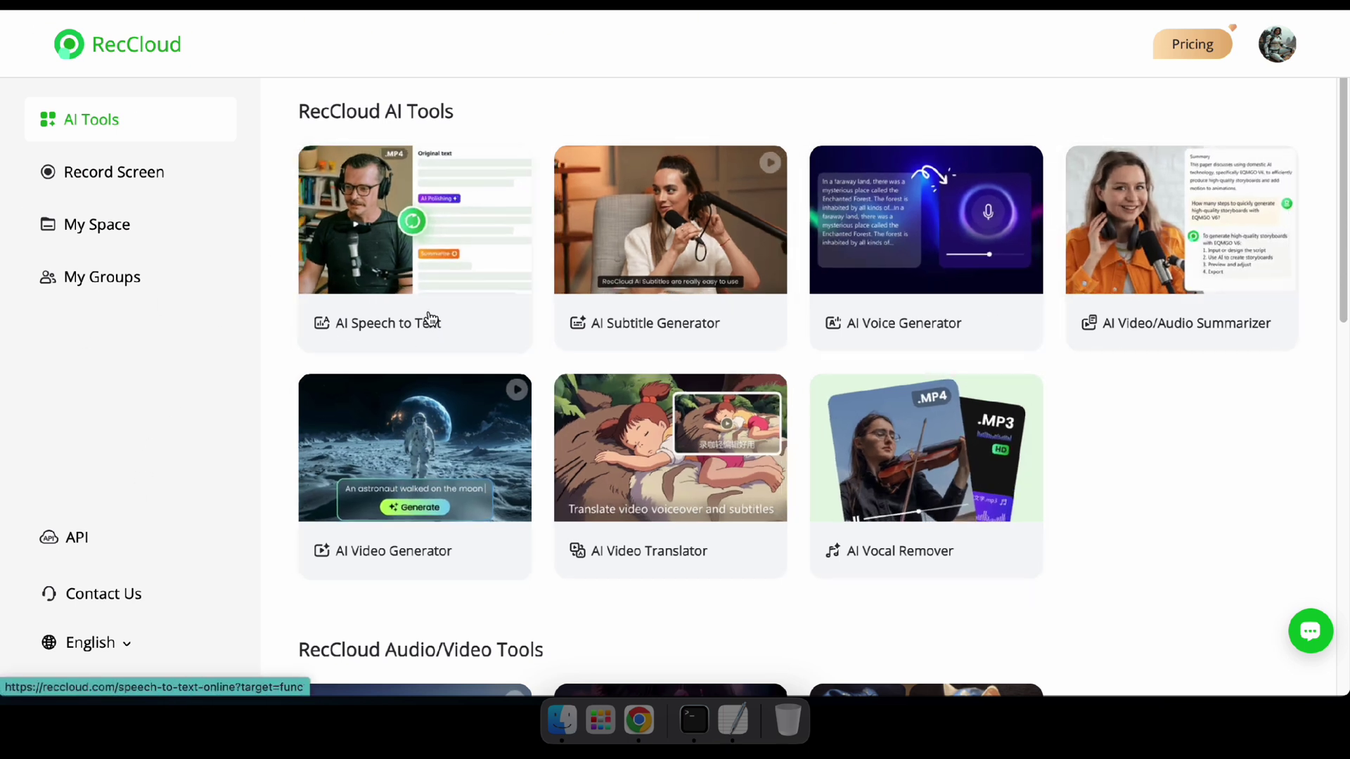
Step: Upload the speech recording to AI Speech to Text and expand its full original transcript
{"action": "left_click", "coordinate": [389, 331]}
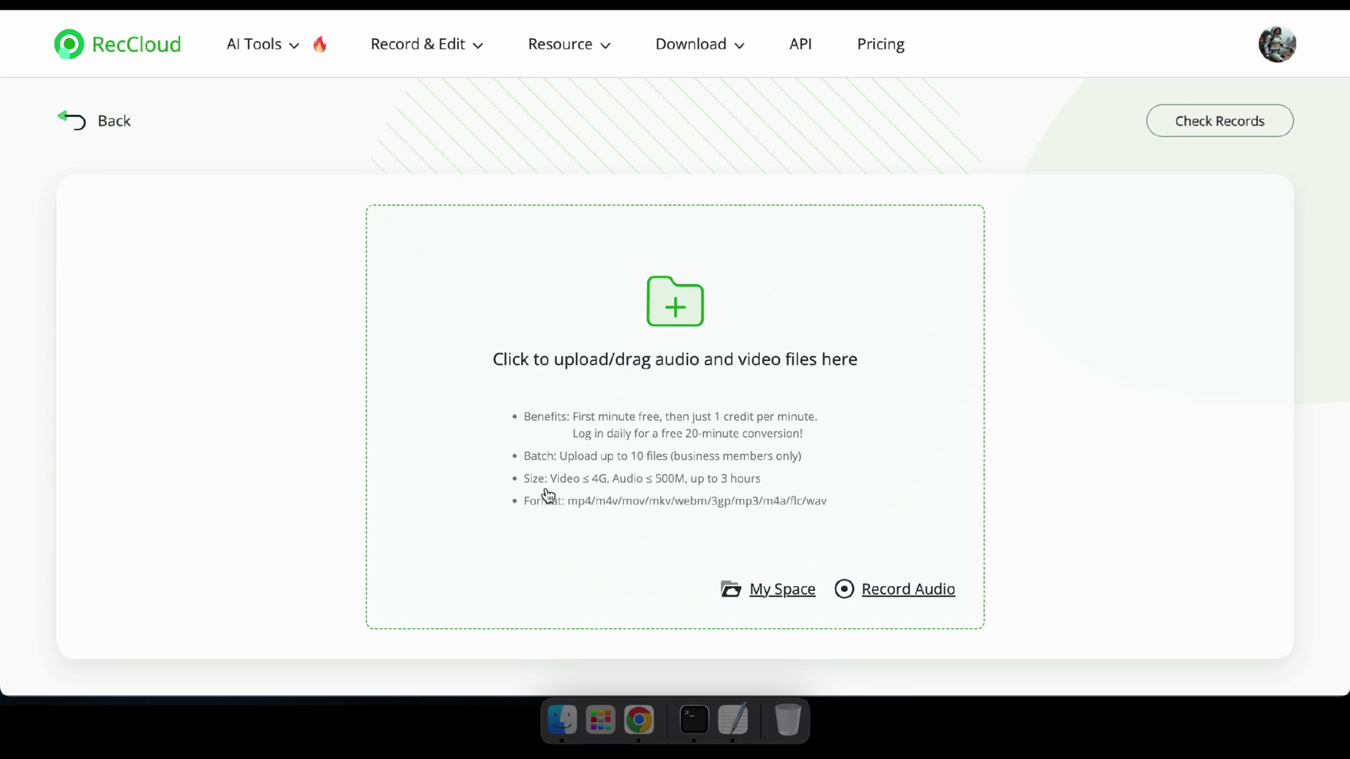
{"action": "left_click", "coordinate": [755, 314]}
{"action": "double_click", "coordinate": [466, 268]}
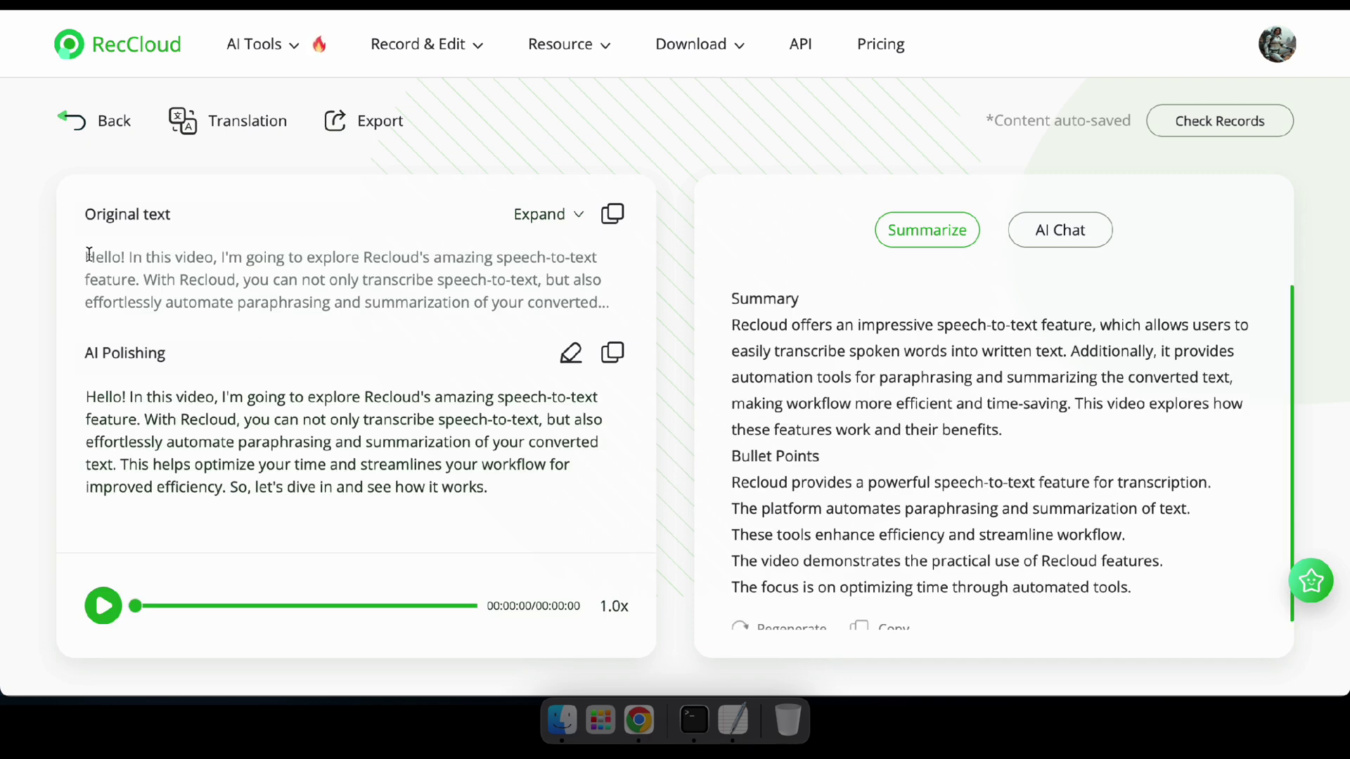
{"action": "left_click_drag", "start_coordinate": [124, 275], "coordinate": [607, 319]}
{"action": "left_click", "coordinate": [575, 216]}
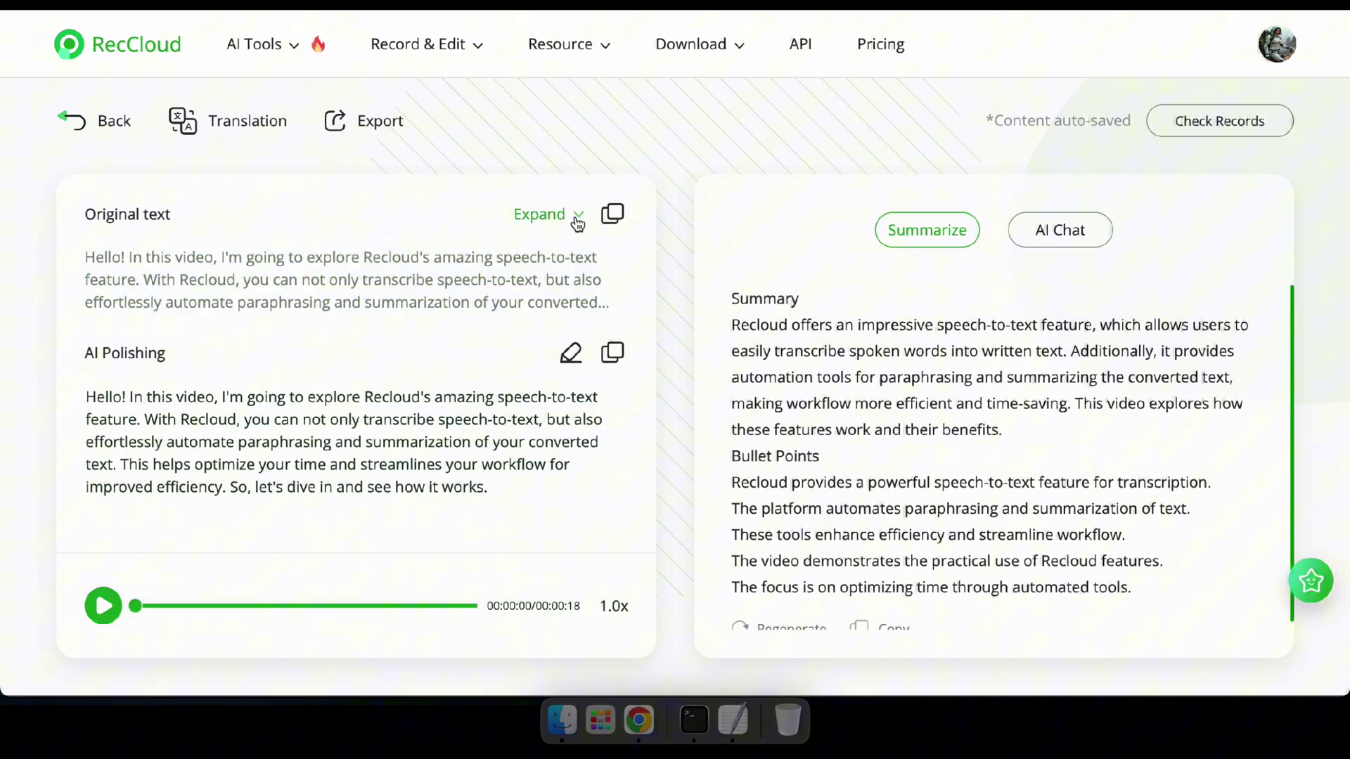
{"action": "scroll", "coordinate": [419, 317], "scroll_direction": "down", "scroll_amount": 1}
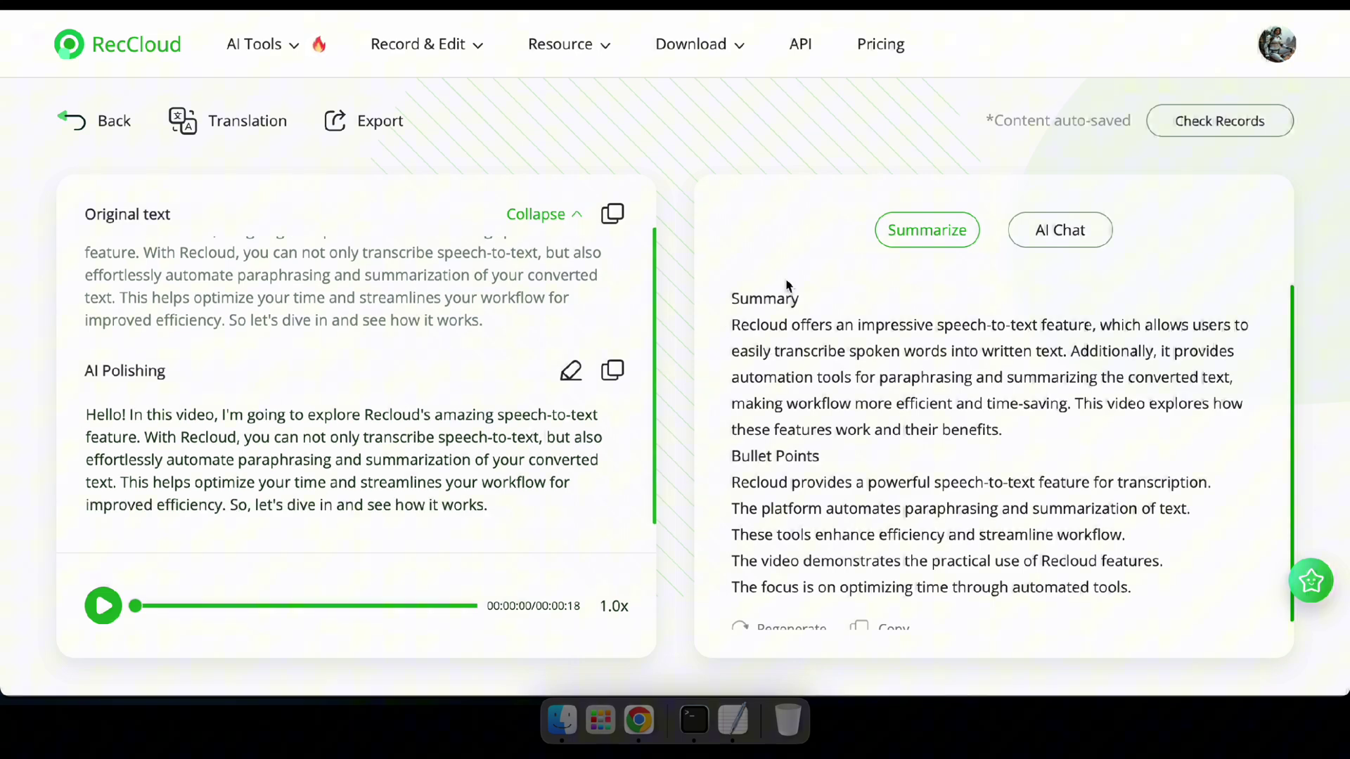
{"action": "scroll", "coordinate": [840, 439], "scroll_direction": "down", "scroll_amount": 1}
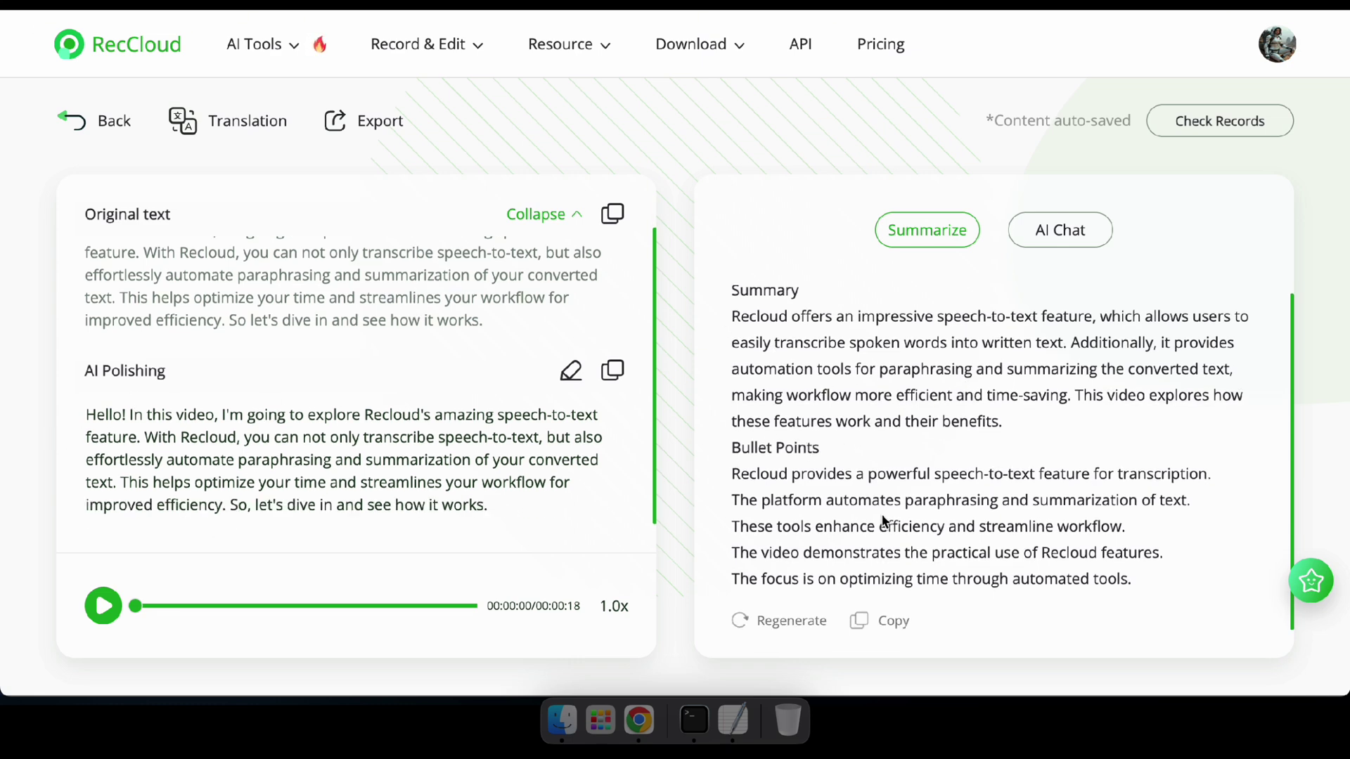
{"action": "scroll", "coordinate": [894, 377], "scroll_direction": "up", "scroll_amount": 1}
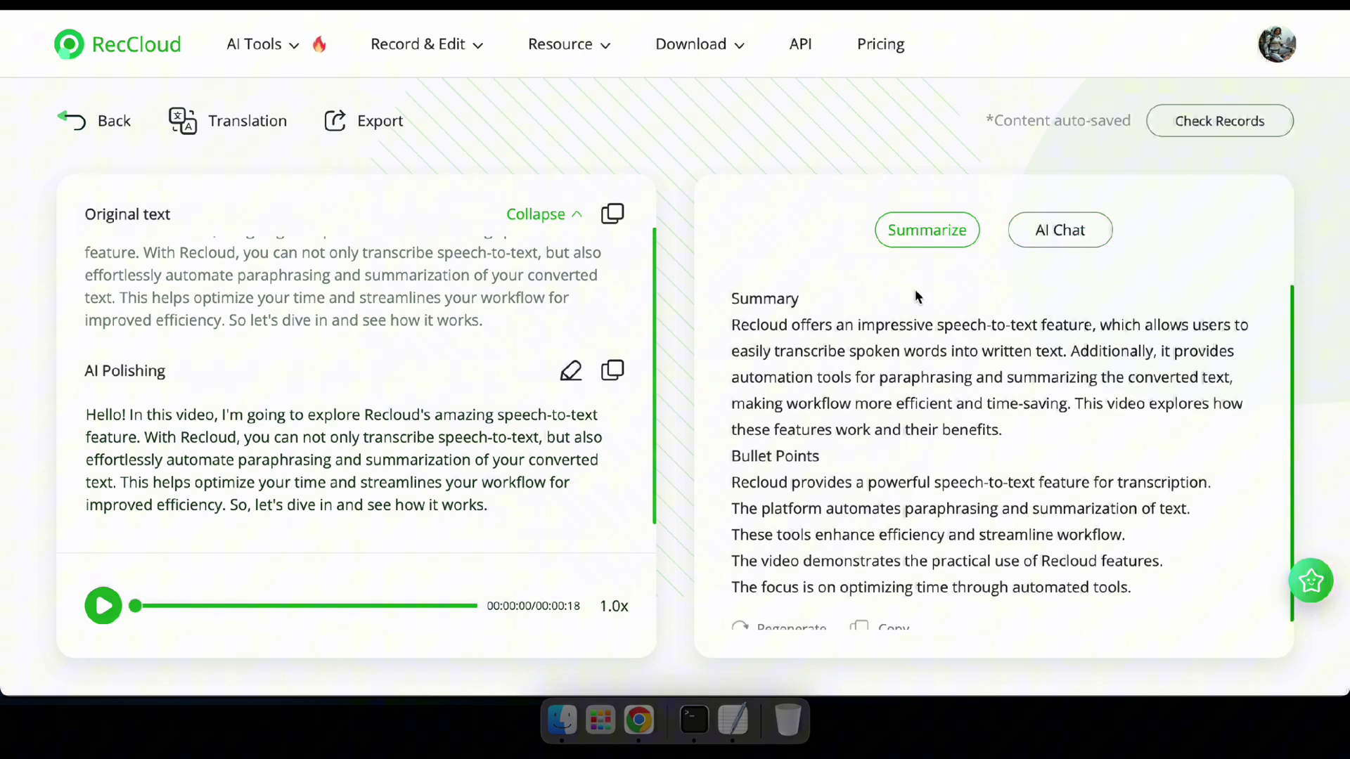
Step: Play back the transcribed recording and highlight the closing sentences of the polished text
{"action": "left_click", "coordinate": [105, 614]}
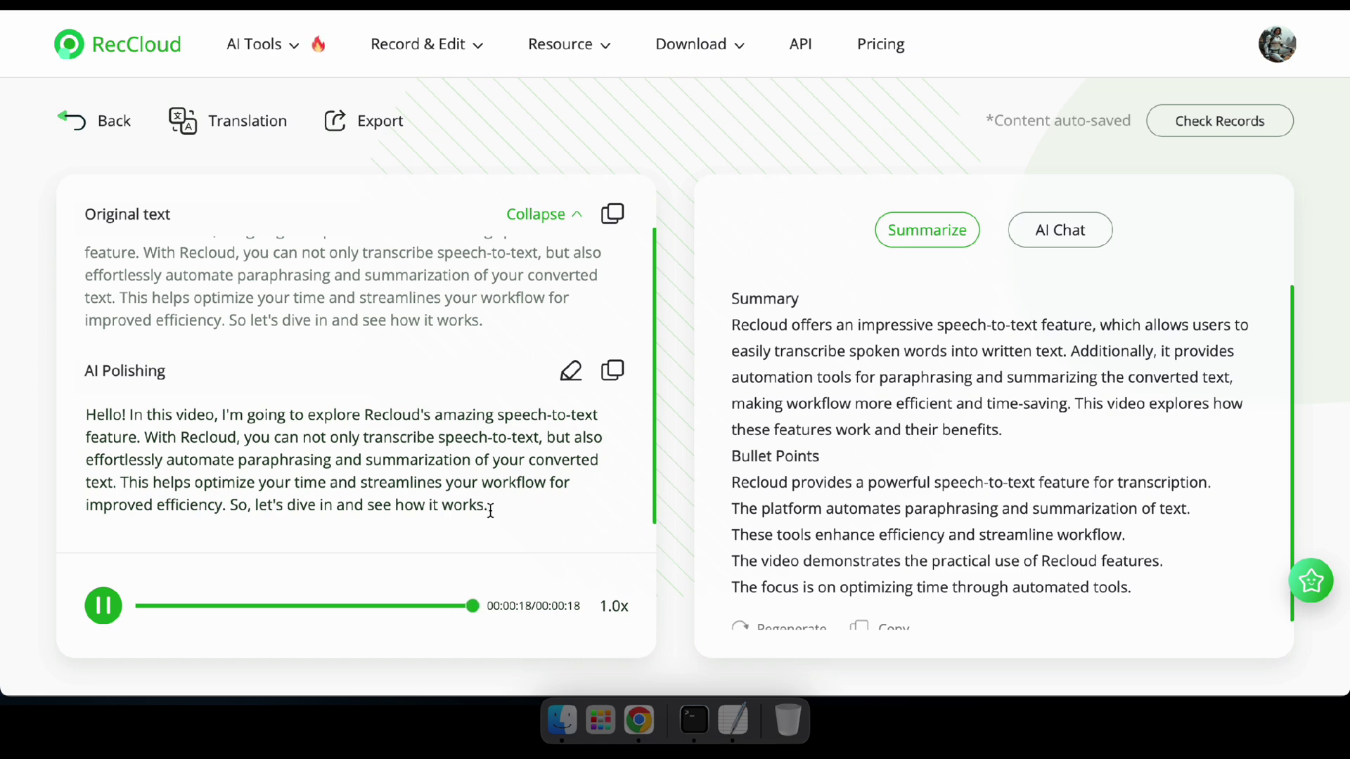
{"action": "left_click_drag", "start_coordinate": [489, 509], "coordinate": [381, 485]}
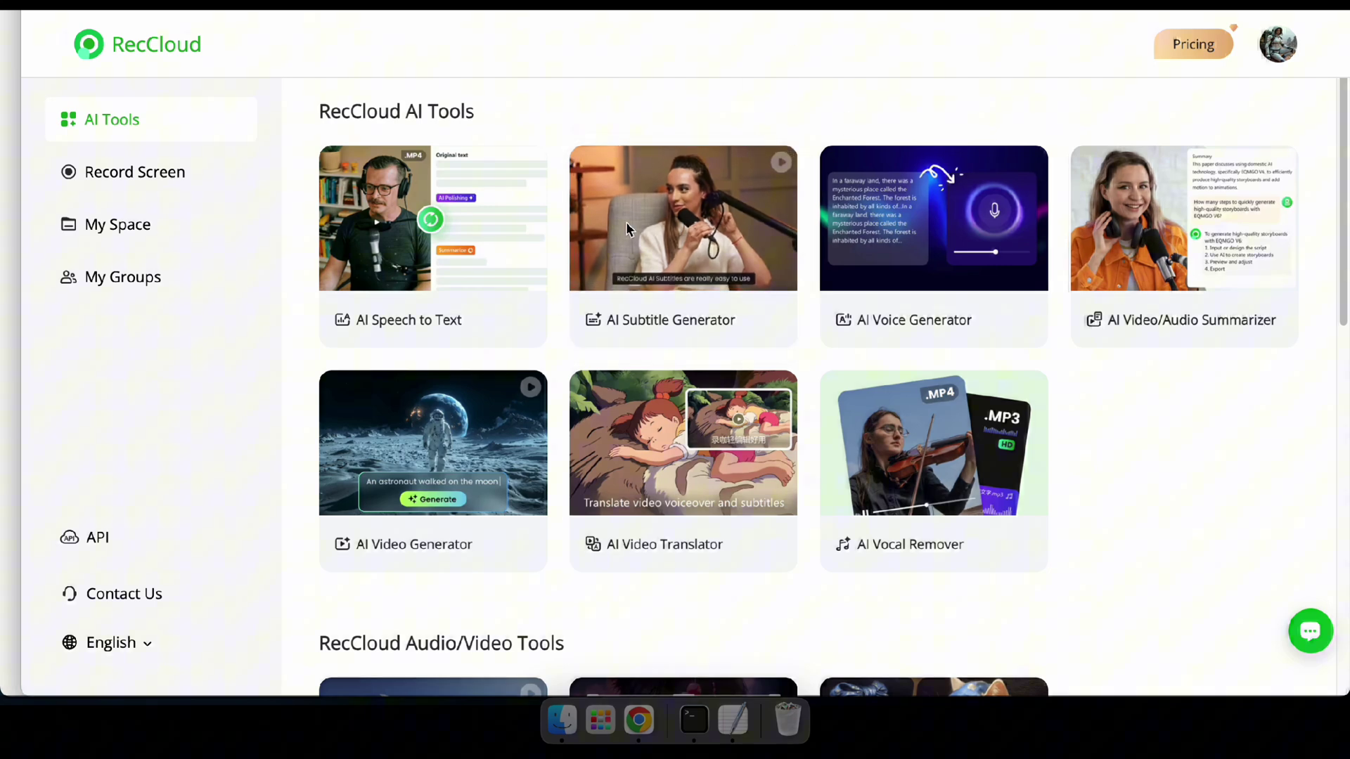
Step: Generate original-language subtitles for the astronaut movie clip, then play and pause the preview
{"action": "left_click", "coordinate": [680, 215]}
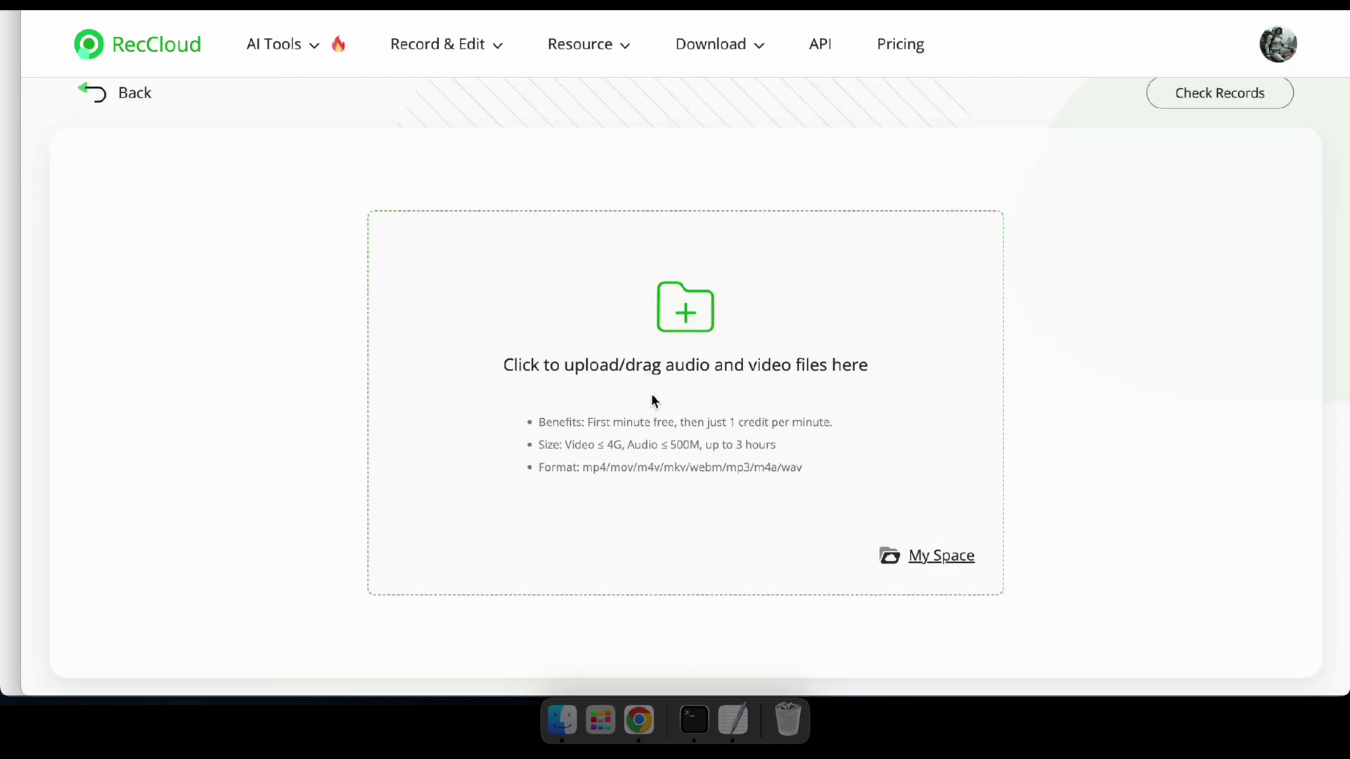
{"action": "left_click", "coordinate": [683, 291]}
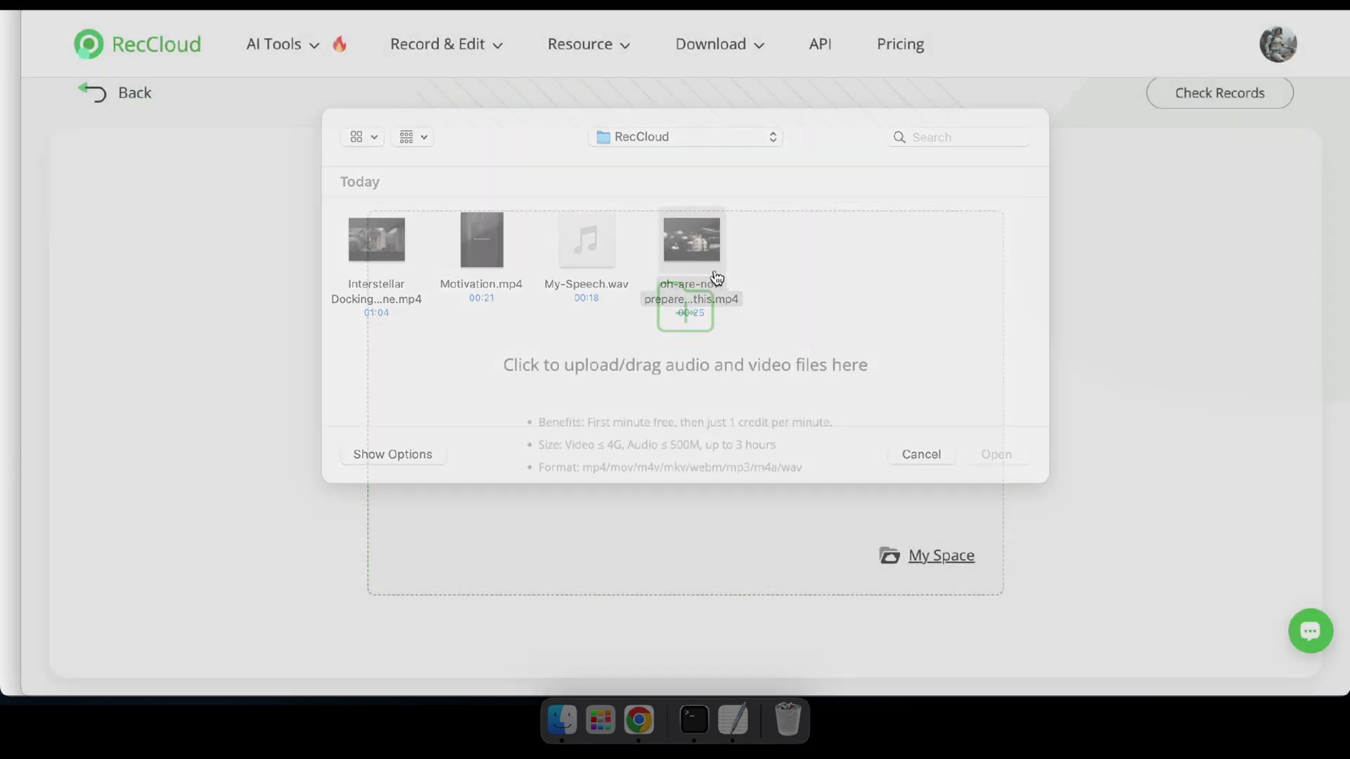
{"action": "left_click_drag", "start_coordinate": [716, 277], "coordinate": [518, 250]}
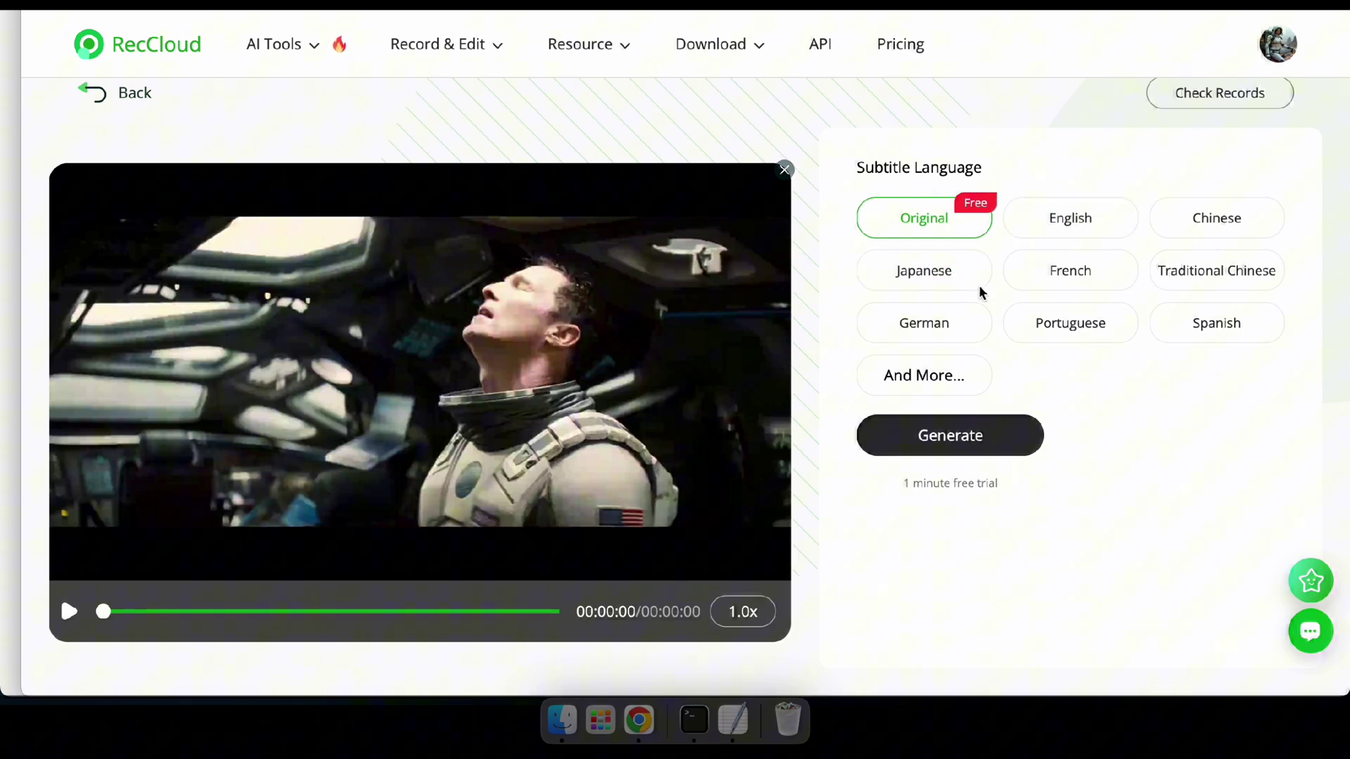
{"action": "left_click", "coordinate": [977, 452]}
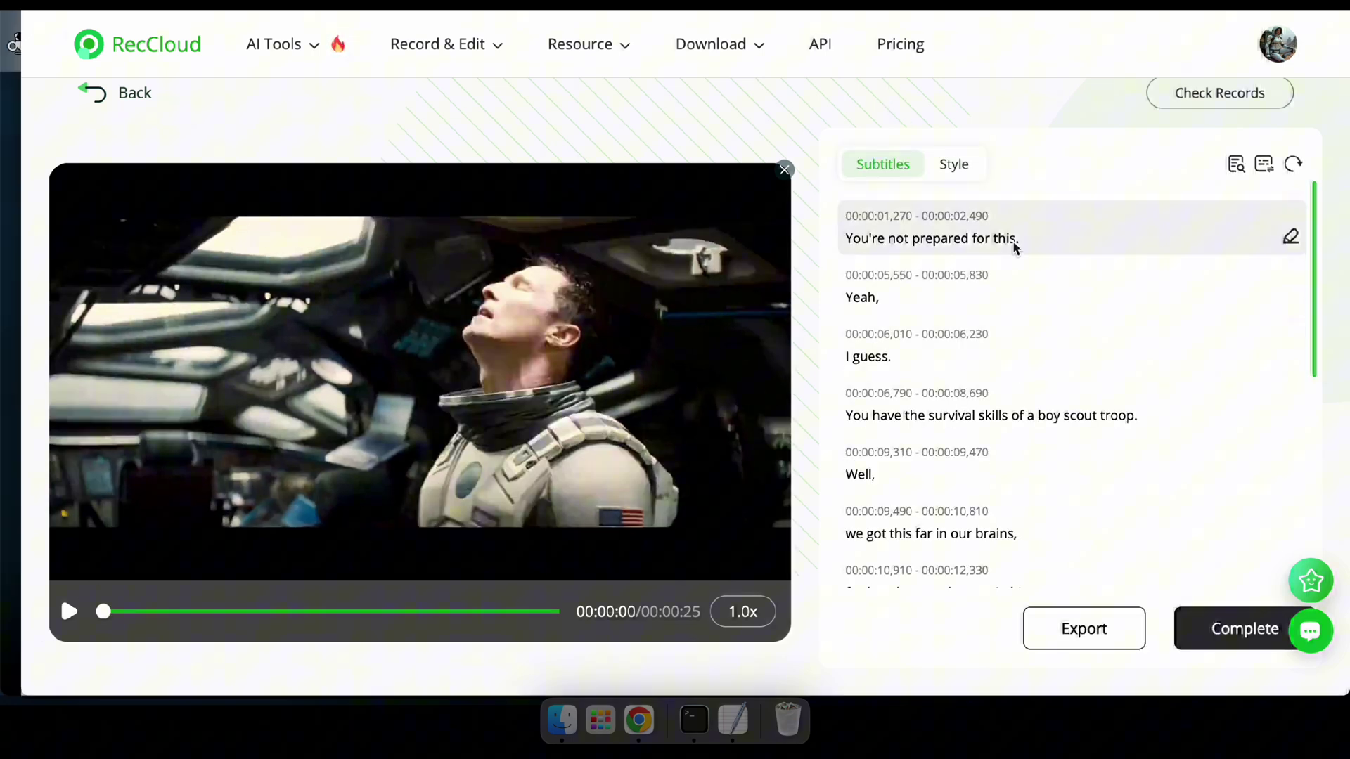
{"action": "left_click", "coordinate": [67, 613]}
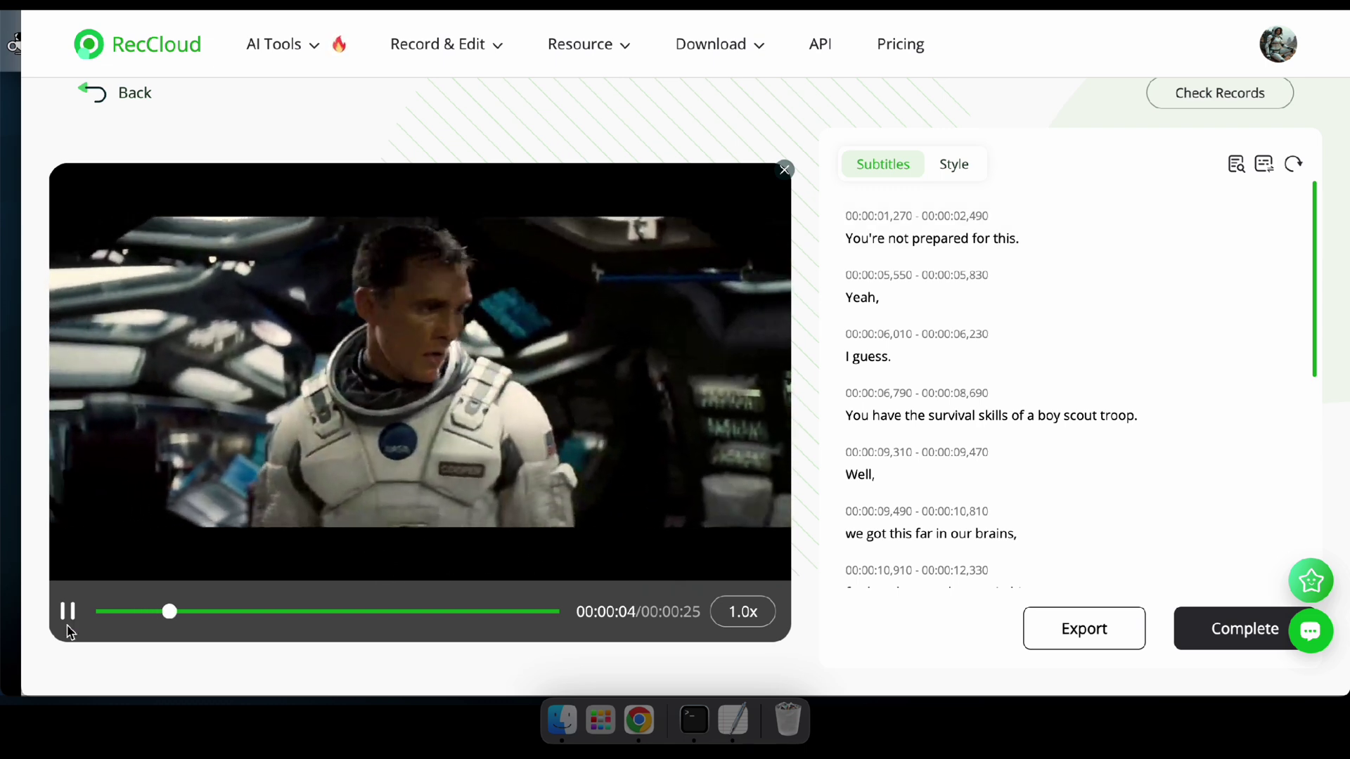
{"action": "left_click", "coordinate": [208, 614]}
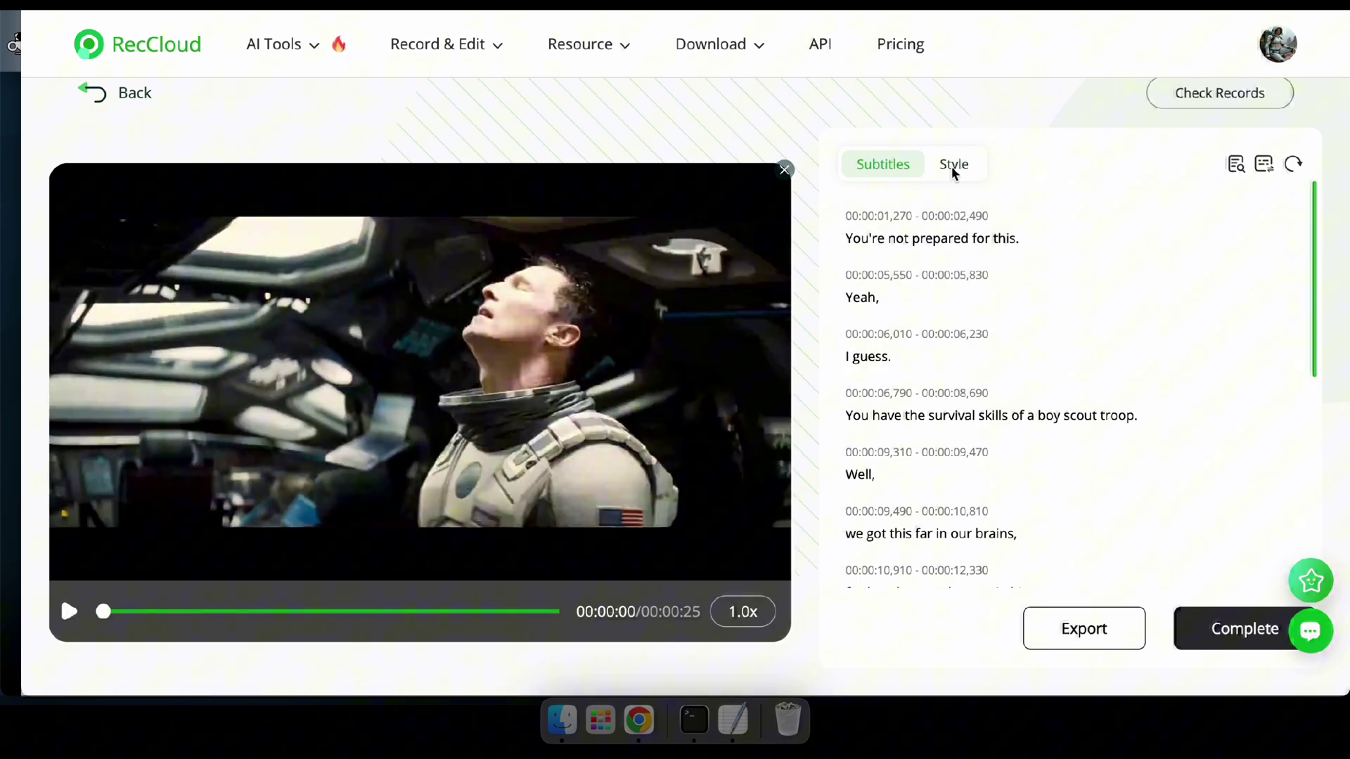
Step: Jump the video to the first subtitle and move the subtitles lower on the frame
{"action": "left_click", "coordinate": [953, 167]}
{"action": "left_click", "coordinate": [880, 166]}
{"action": "left_click", "coordinate": [934, 235]}
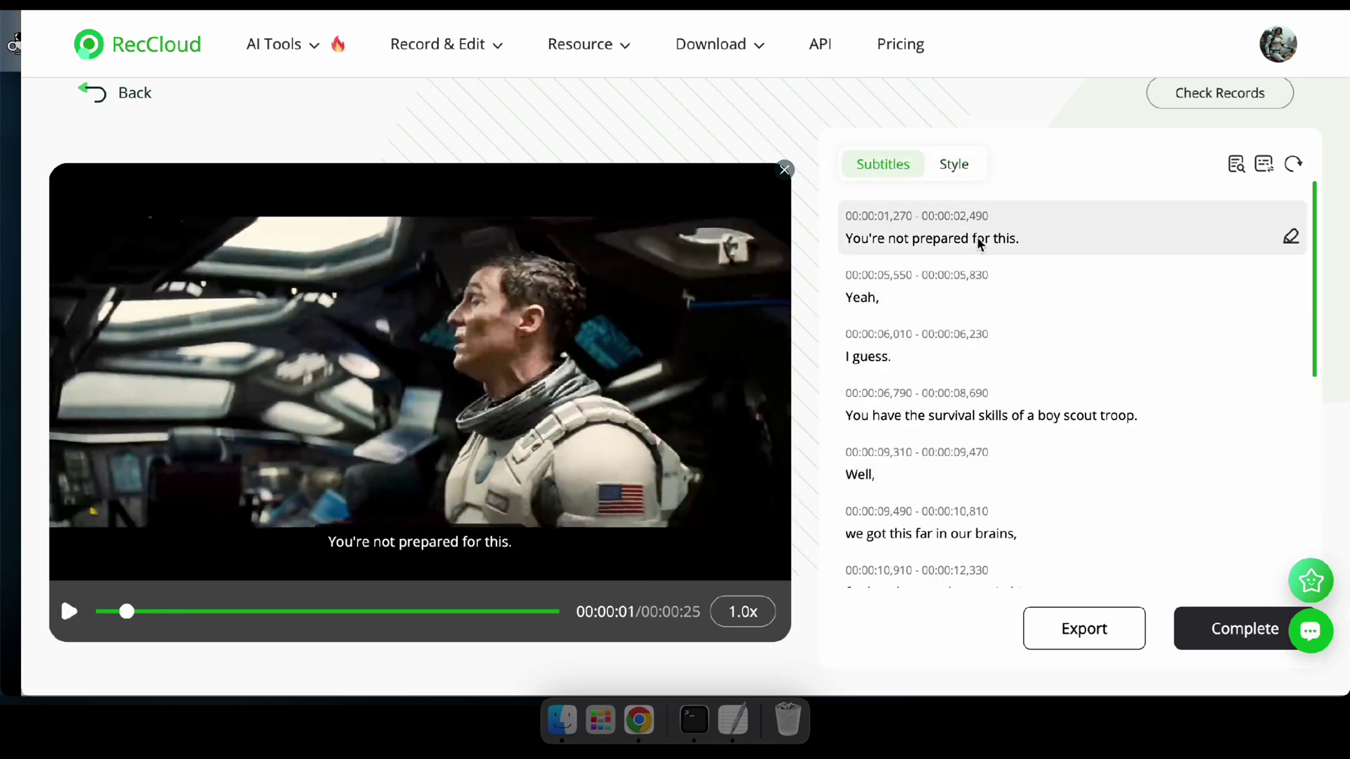
{"action": "left_click", "coordinate": [953, 163]}
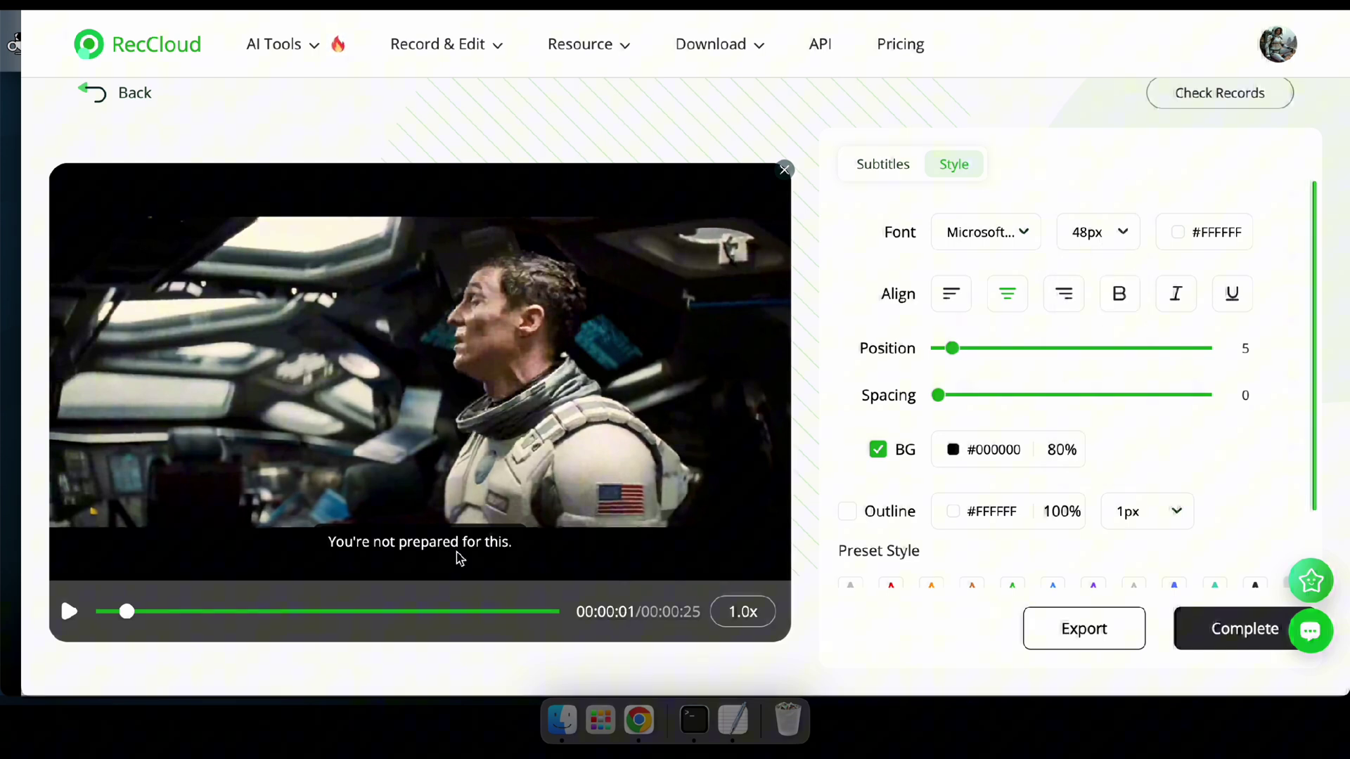
{"action": "left_click", "coordinate": [949, 348]}
{"action": "left_click_drag", "start_coordinate": [960, 360], "coordinate": [945, 364]}
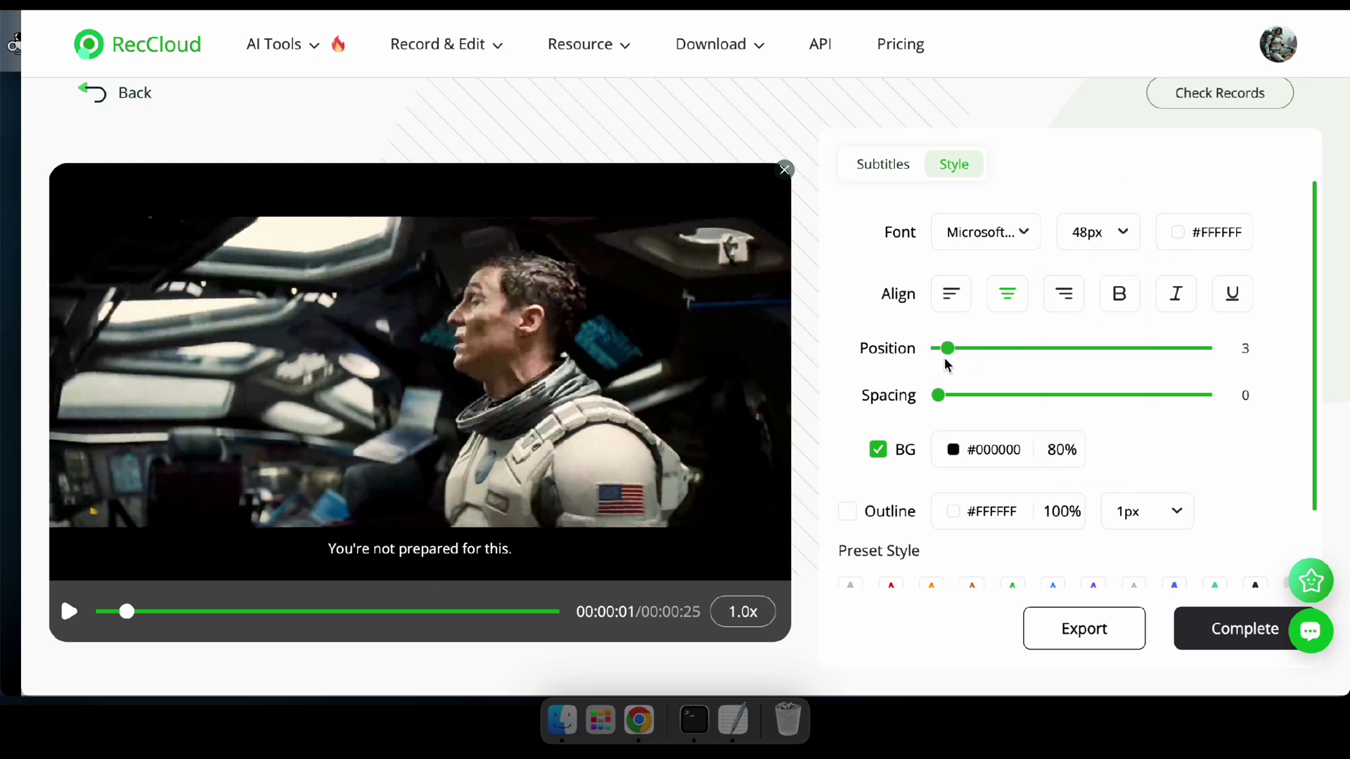
{"action": "scroll", "coordinate": [989, 425], "scroll_direction": "down", "scroll_amount": 1}
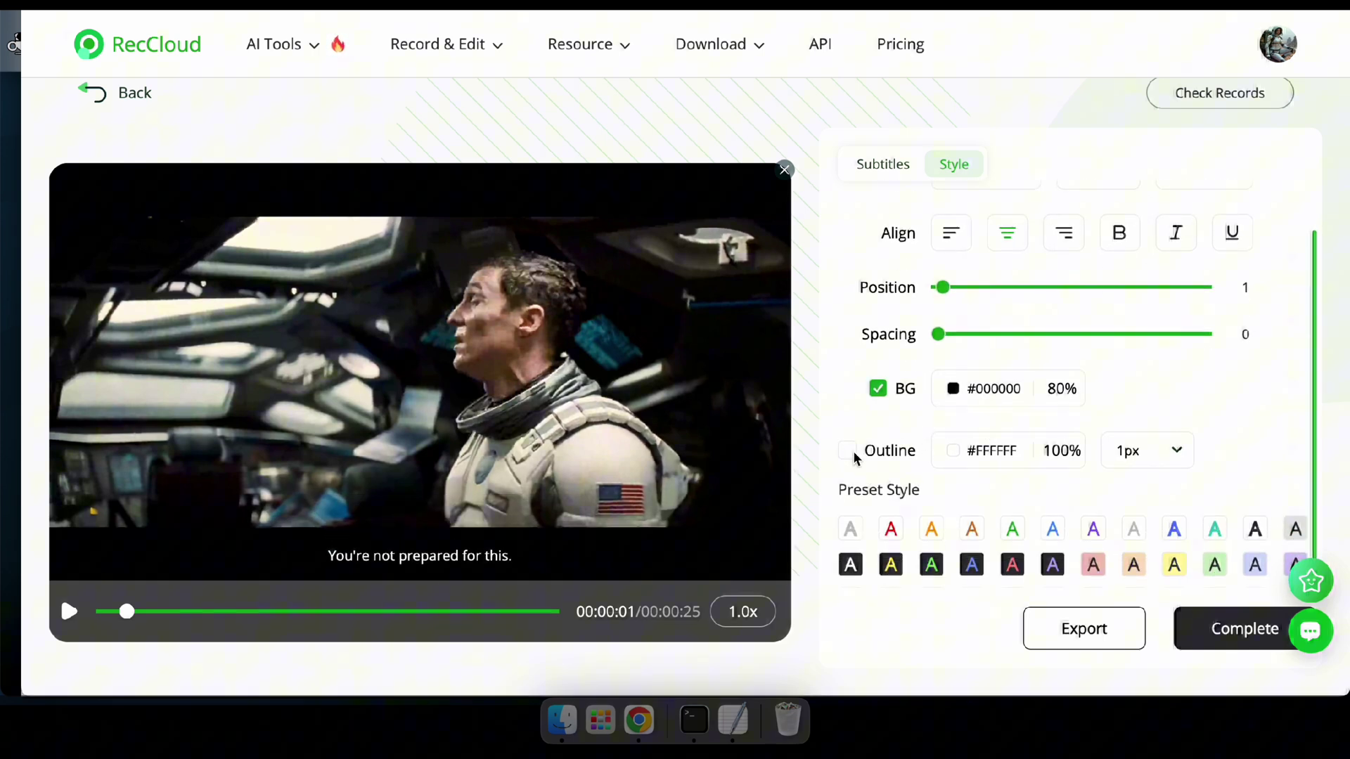
Step: Try several preset subtitle styles, remove the background box, and play back the styled clip
{"action": "left_click", "coordinate": [1013, 565]}
{"action": "left_click", "coordinate": [1093, 566]}
{"action": "left_click", "coordinate": [1134, 566]}
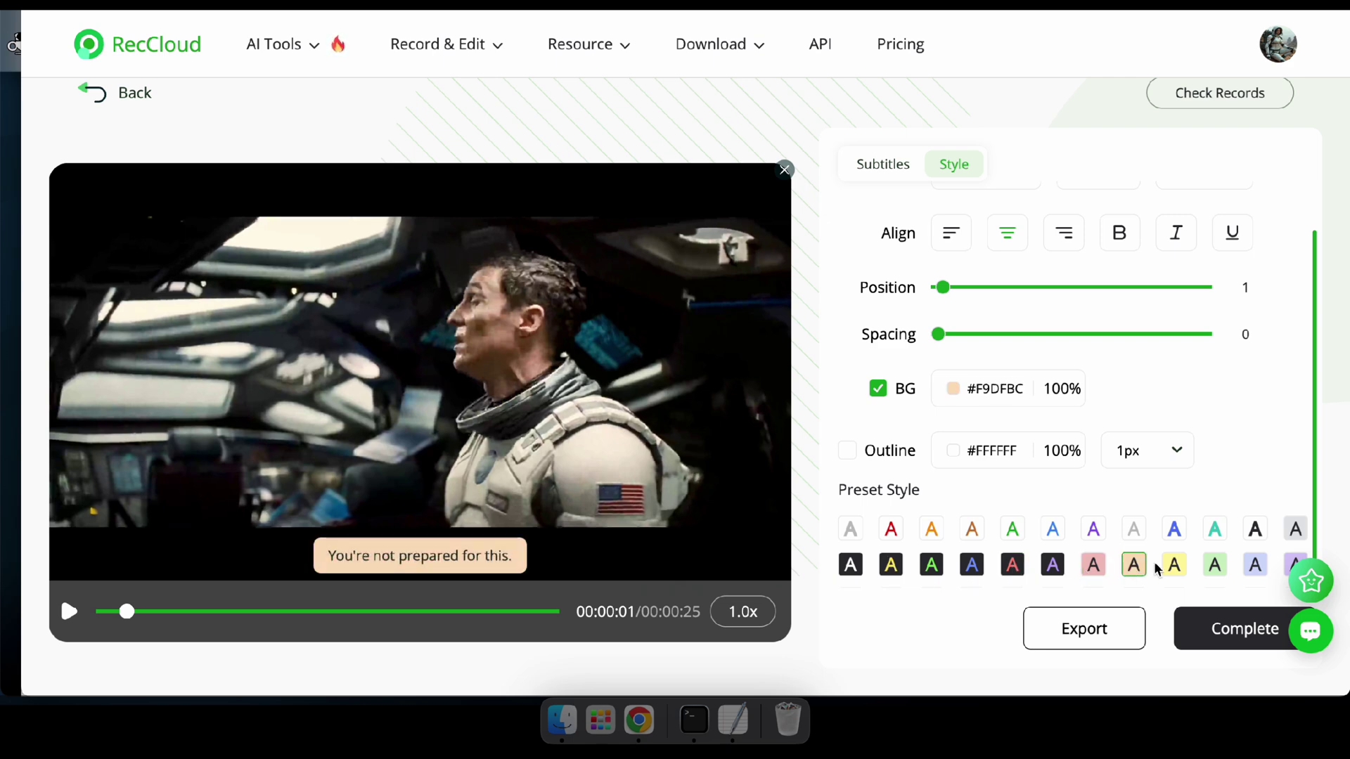
{"action": "left_click", "coordinate": [1214, 565]}
{"action": "left_click", "coordinate": [1179, 536]}
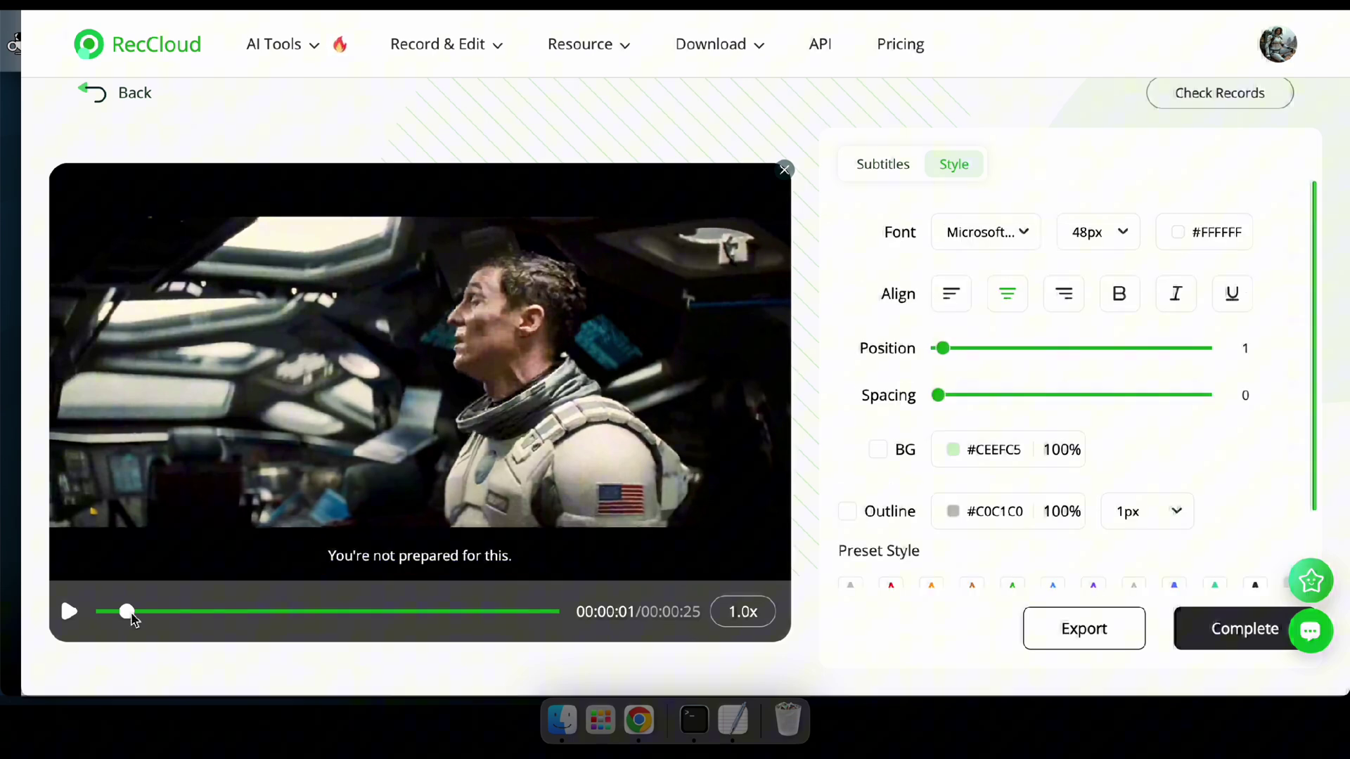
{"action": "left_click", "coordinate": [70, 613]}
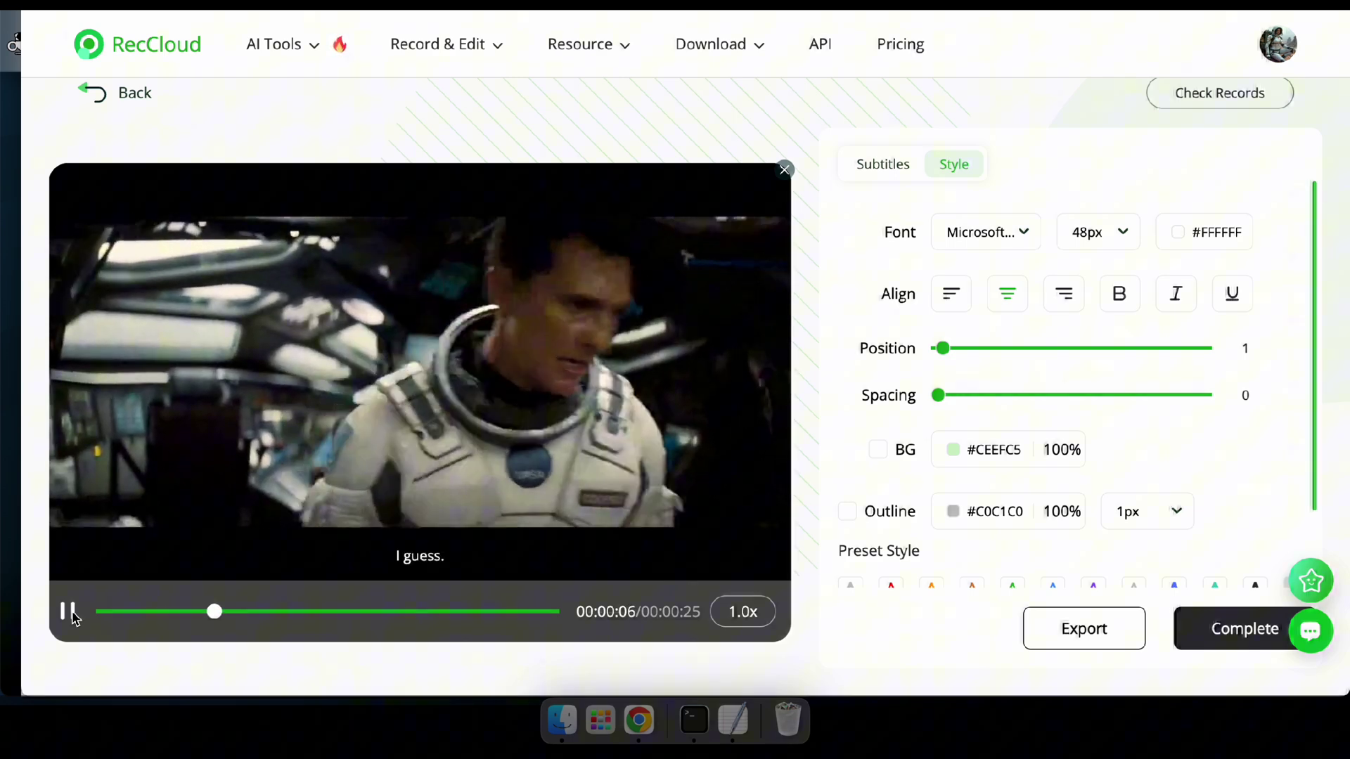
{"action": "left_click", "coordinate": [383, 417]}
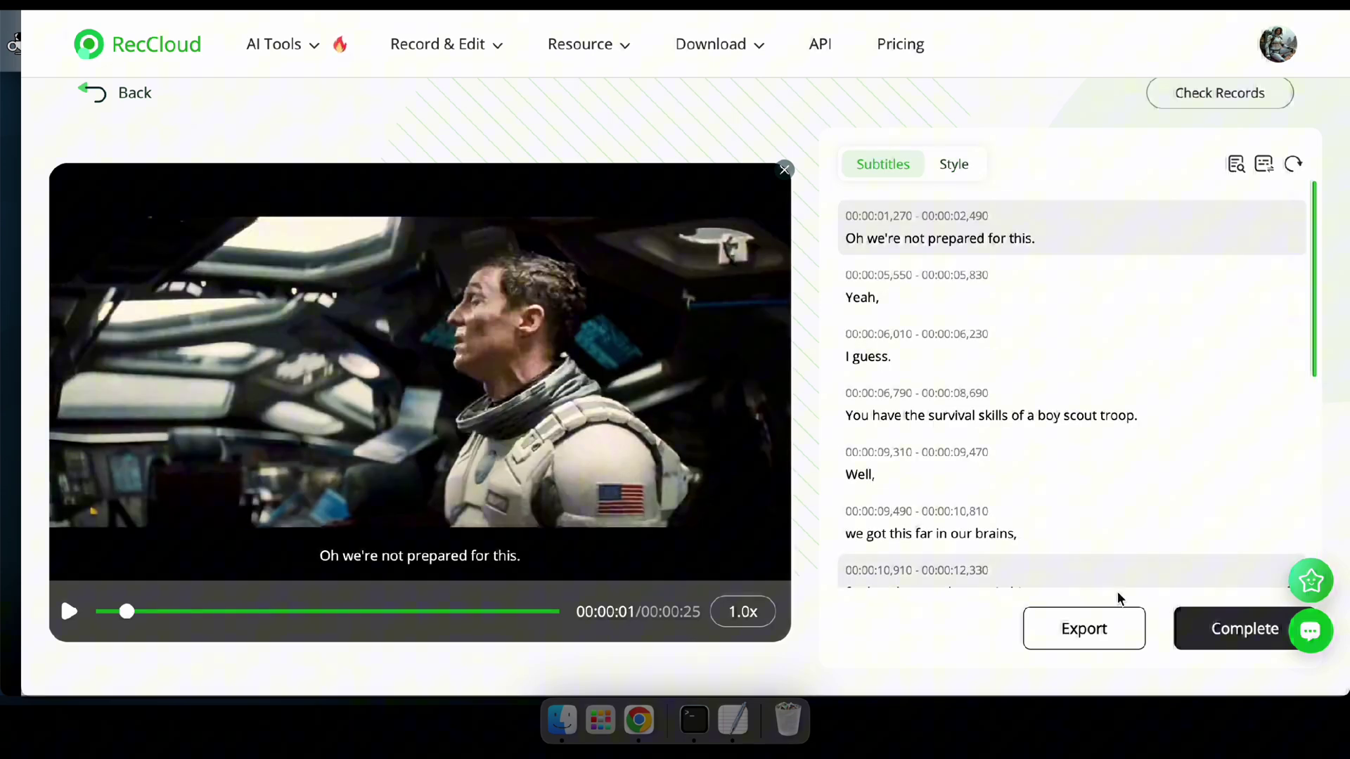
Step: Replay the styled clip from the beginning, pause it partway, and return to AI Tools
{"action": "left_click_drag", "start_coordinate": [126, 611], "coordinate": [81, 622]}
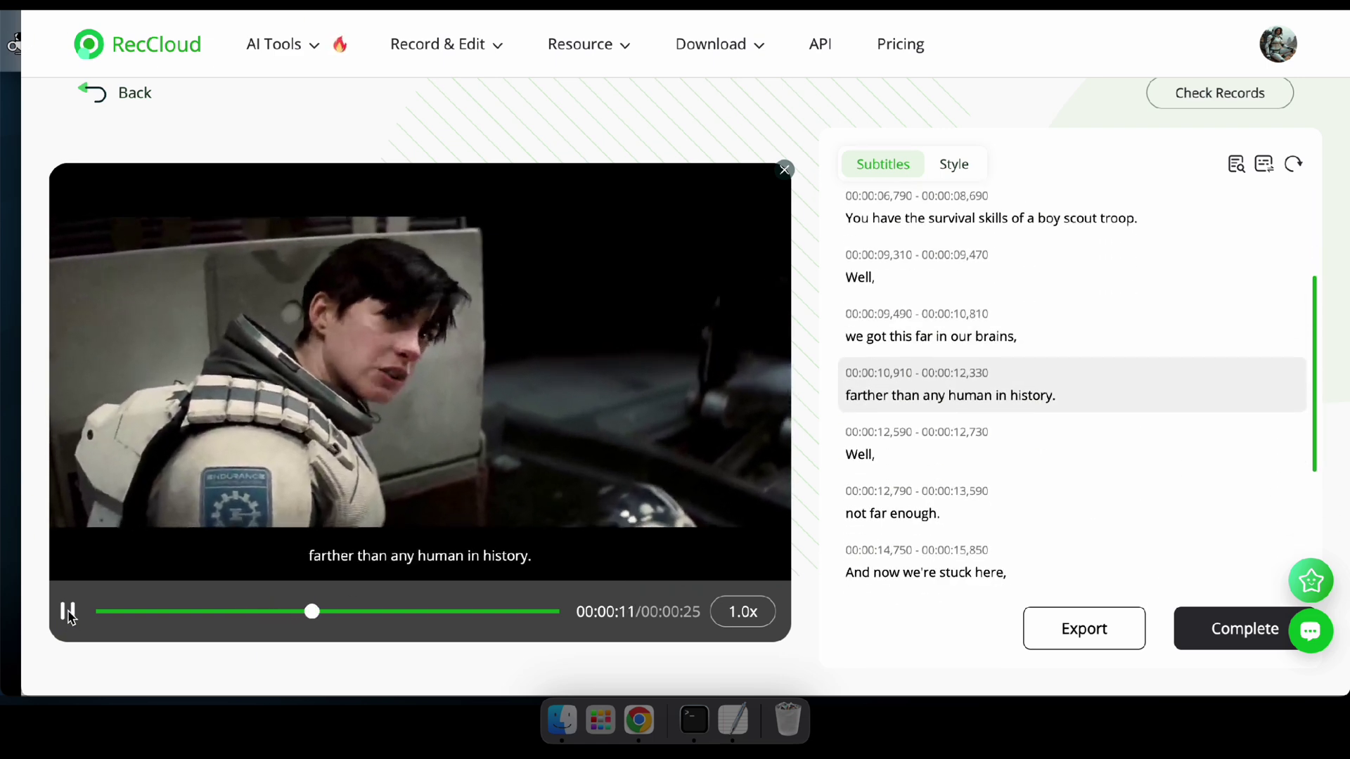
{"action": "left_click", "coordinate": [68, 613]}
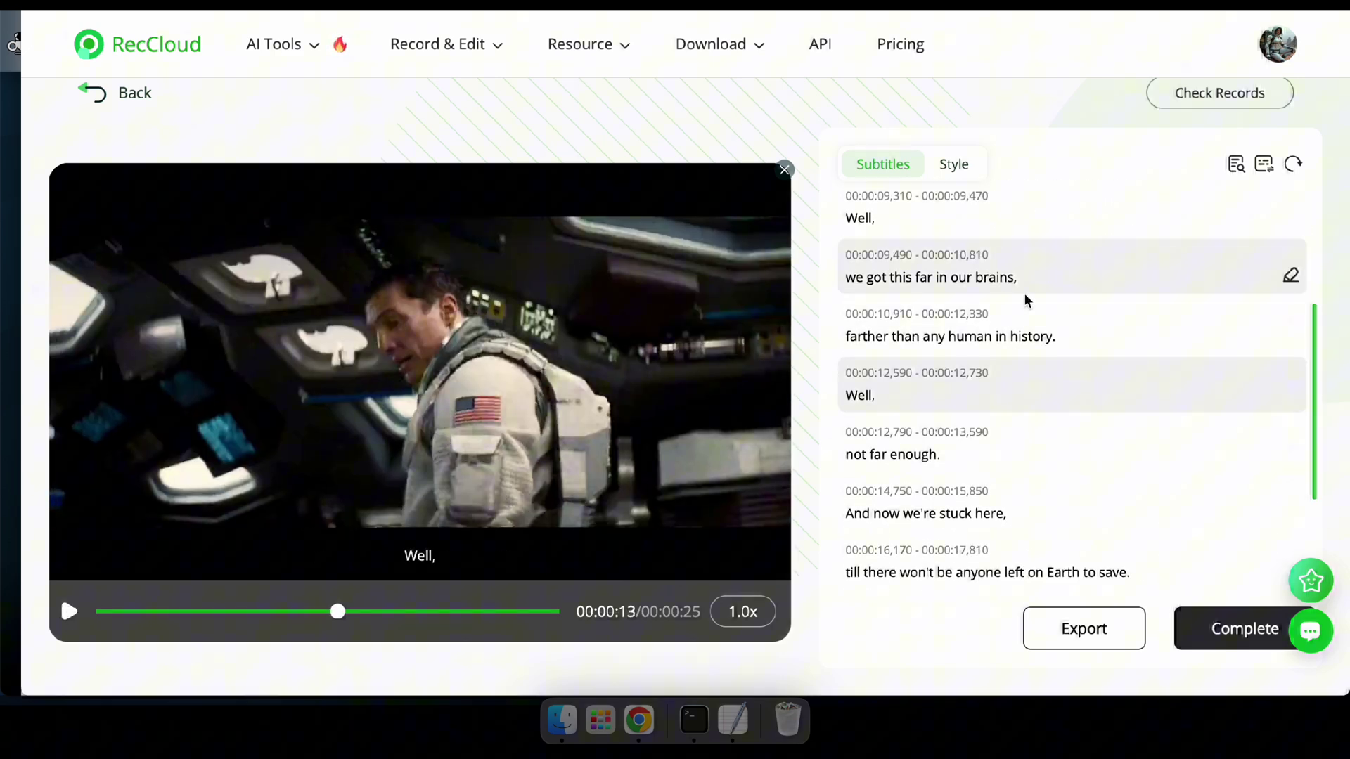
{"action": "scroll", "coordinate": [1004, 445], "scroll_direction": "down", "scroll_amount": 3}
{"action": "scroll", "coordinate": [903, 506], "scroll_direction": "up", "scroll_amount": 5}
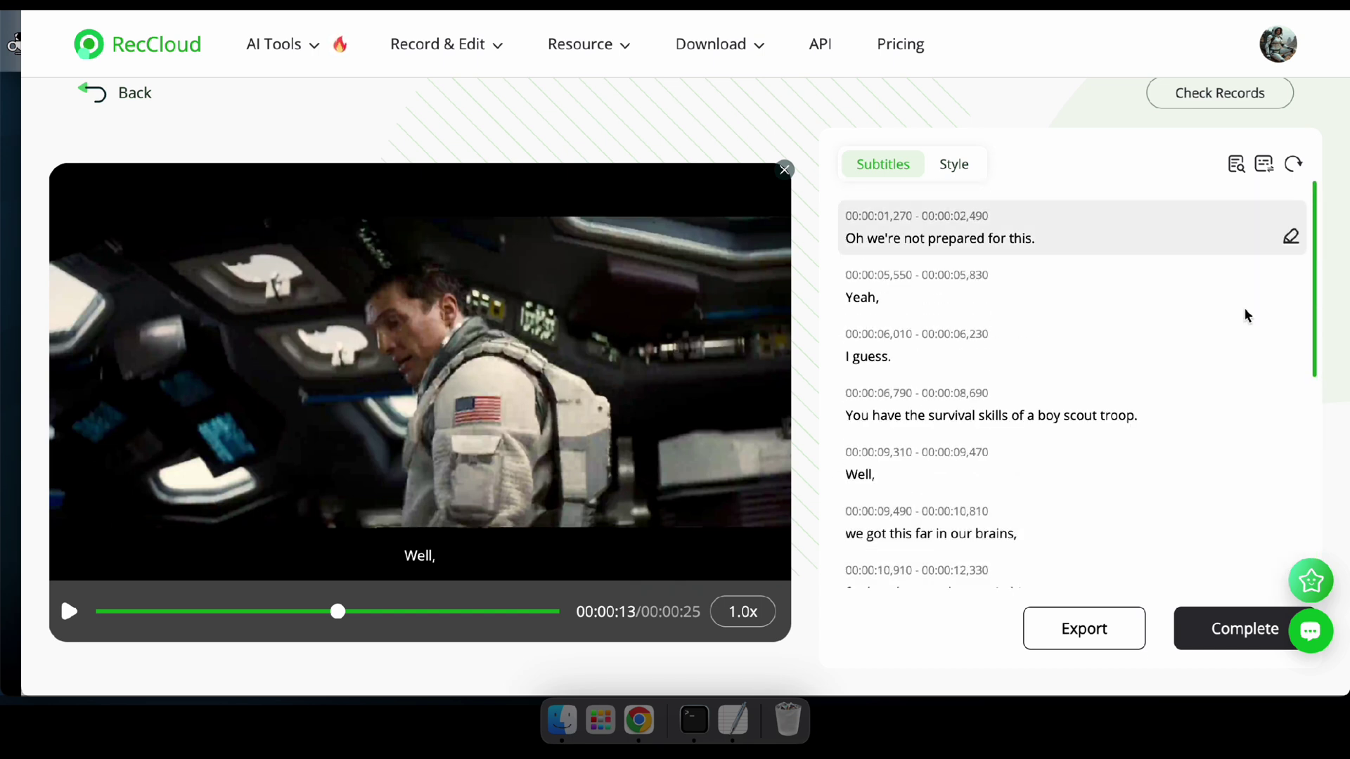
{"action": "left_click", "coordinate": [1091, 627]}
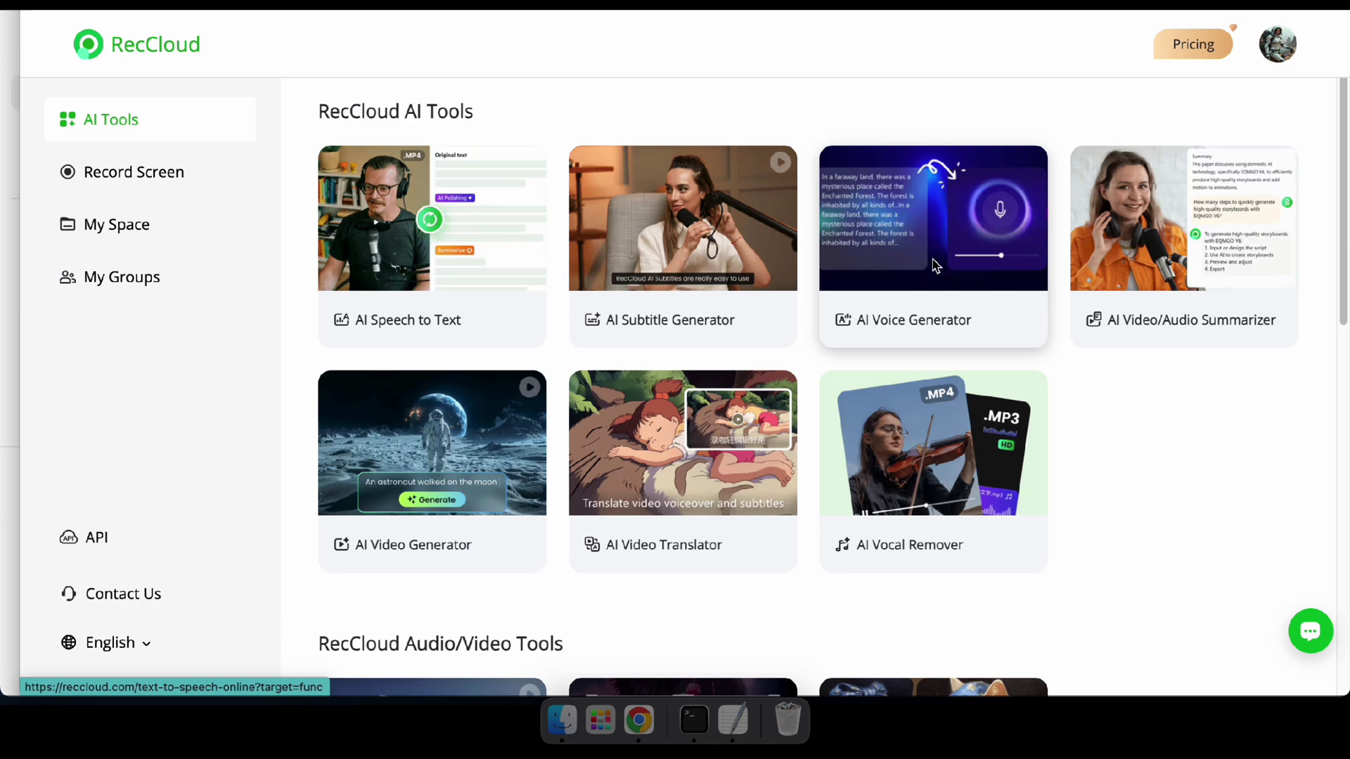
Step: Open AI Voice Generator with a random story, check the BGM choices, and show Popular voices
{"action": "left_click", "coordinate": [965, 229]}
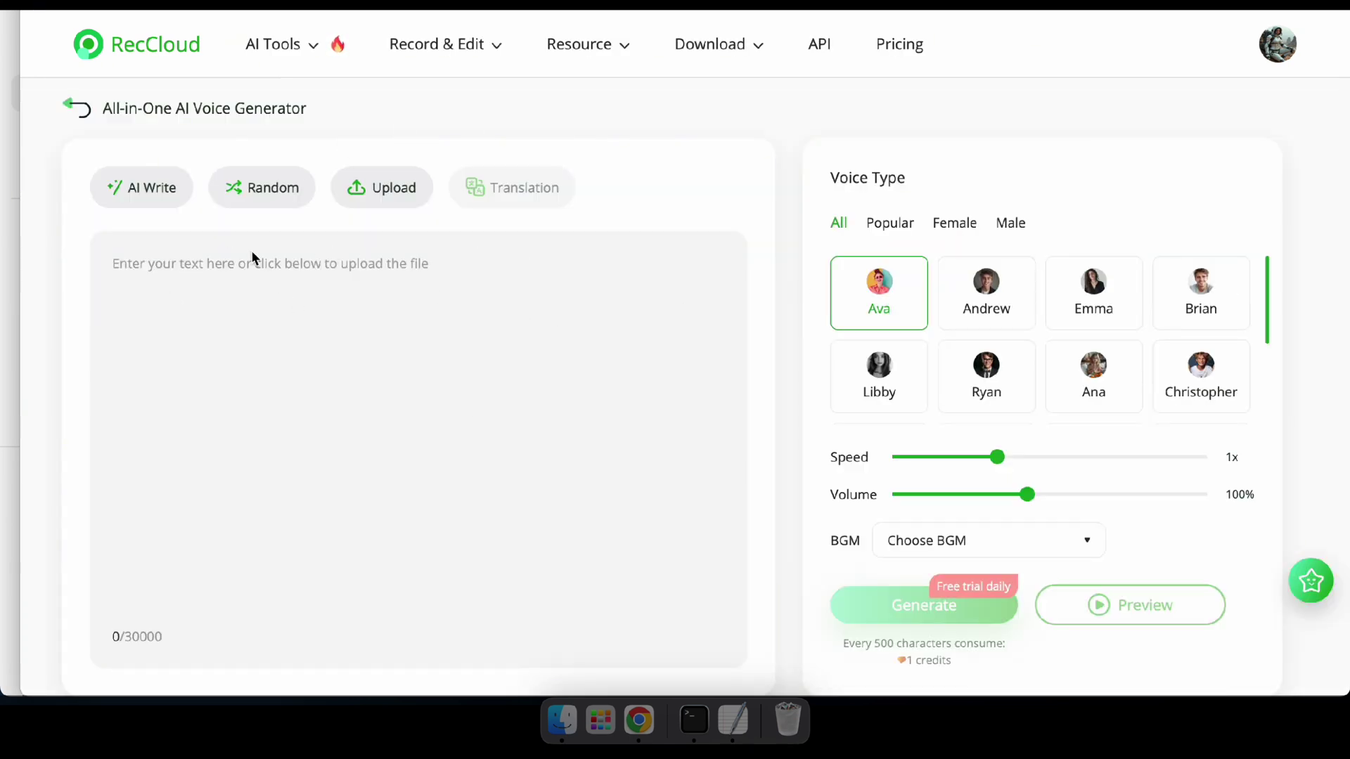
{"action": "left_click", "coordinate": [259, 188]}
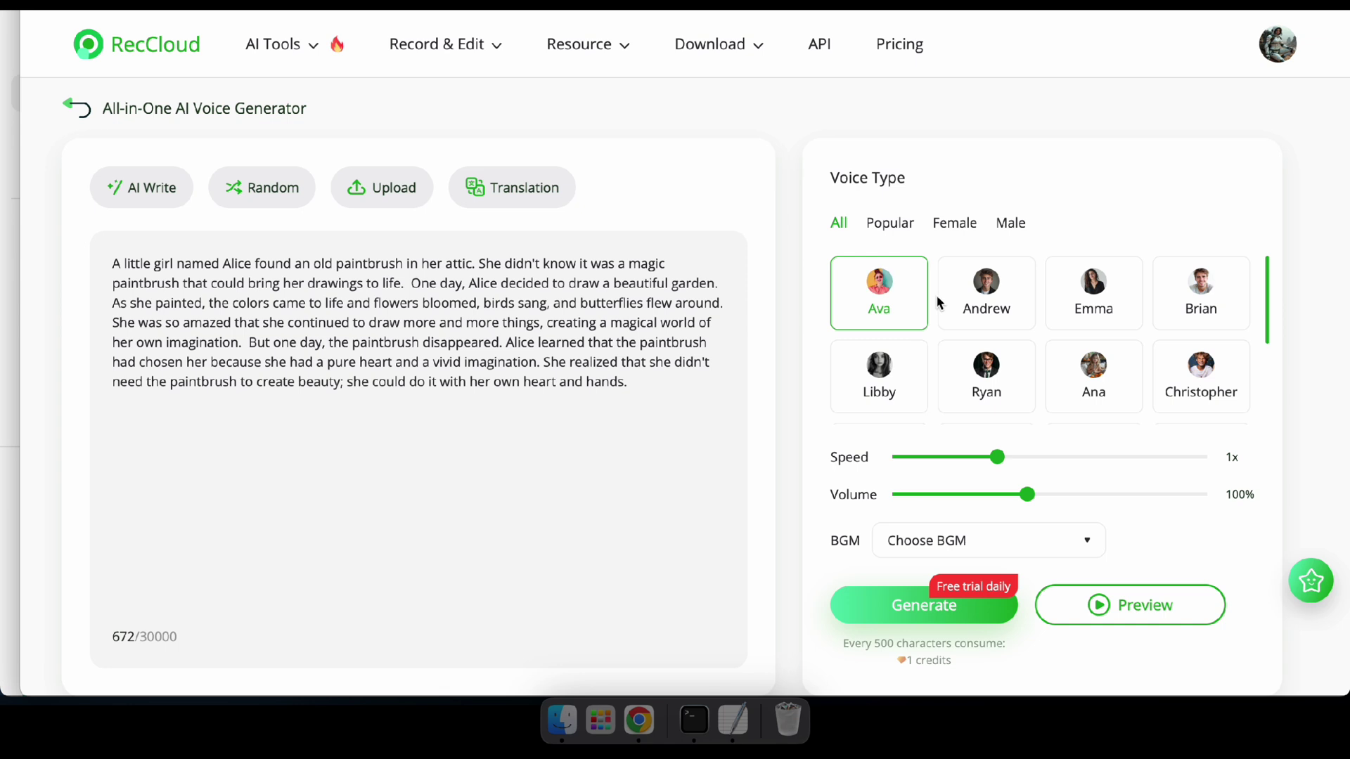
{"action": "scroll", "coordinate": [1000, 312], "scroll_direction": "down", "scroll_amount": 1}
{"action": "scroll", "coordinate": [1105, 362], "scroll_direction": "down", "scroll_amount": 3}
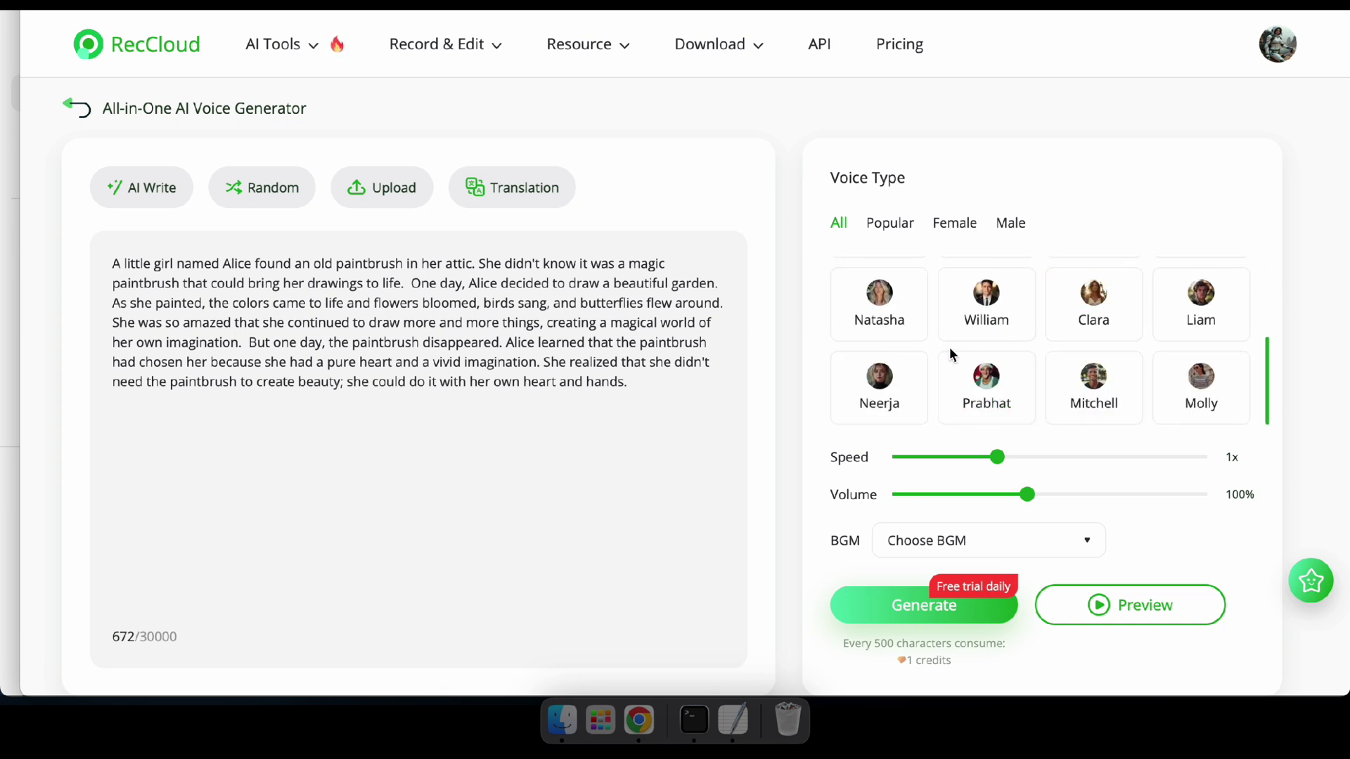
{"action": "left_click", "coordinate": [938, 547]}
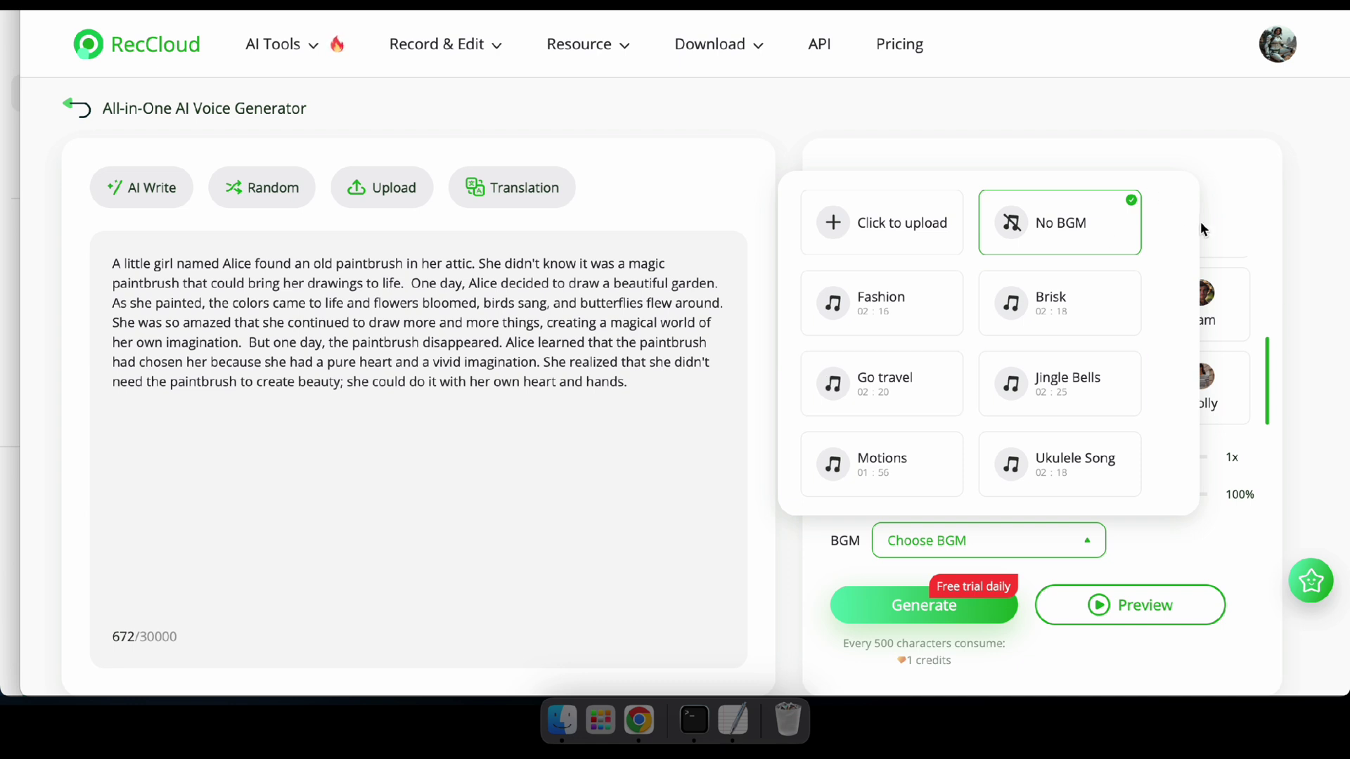
{"action": "left_click", "coordinate": [1161, 207]}
{"action": "left_click", "coordinate": [892, 225]}
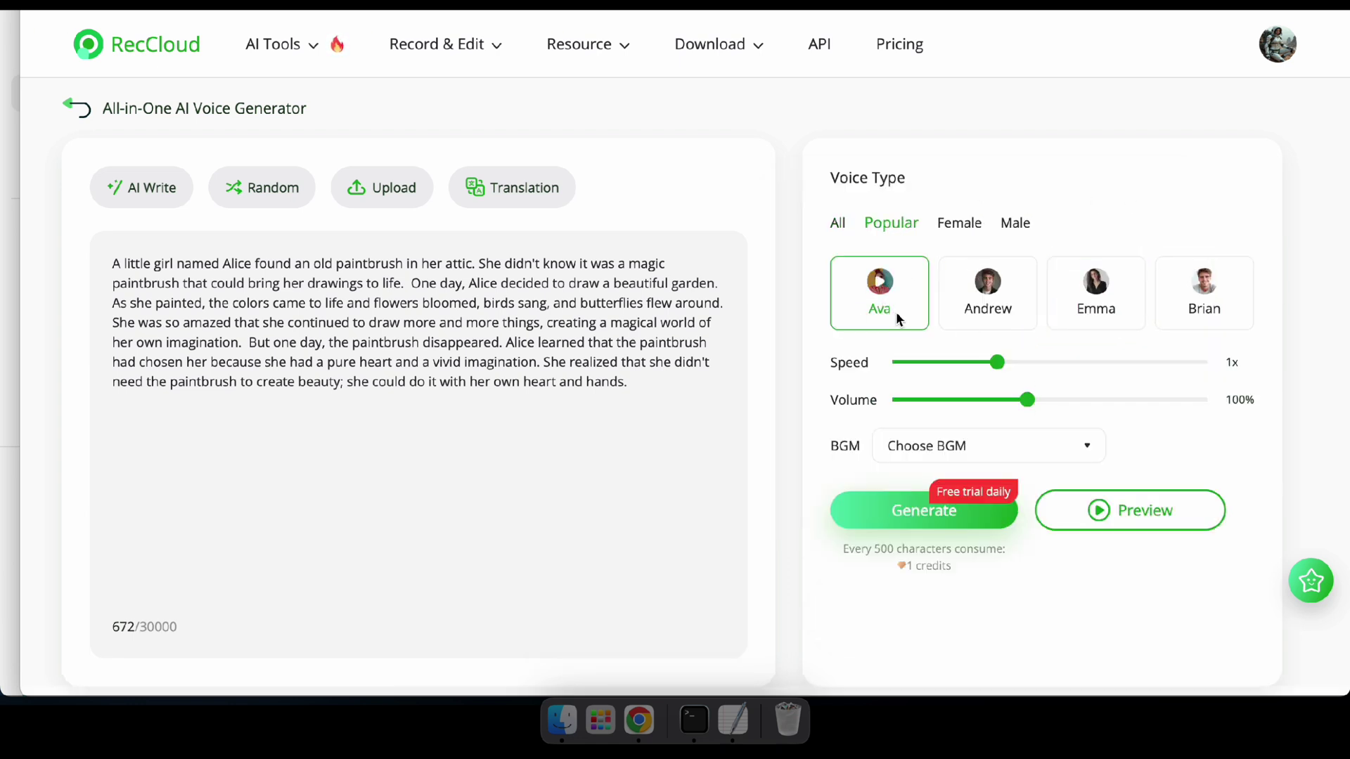
Step: Paste the jungle paragraph over the old story and preview its 19-second Ava voiceover
{"action": "left_click", "coordinate": [332, 306]}
{"action": "key", "text": "ctrl+a"}
{"action": "type", "text": "In the heart of the jungle, towering trees whispered ancient secrets to the wind, their leaves dancing with stories of life, growth, and hidden mysteries. Beneath their canopy, shadows and sunlight played together, painting a world where nature’s magic thrived undisturbed."}
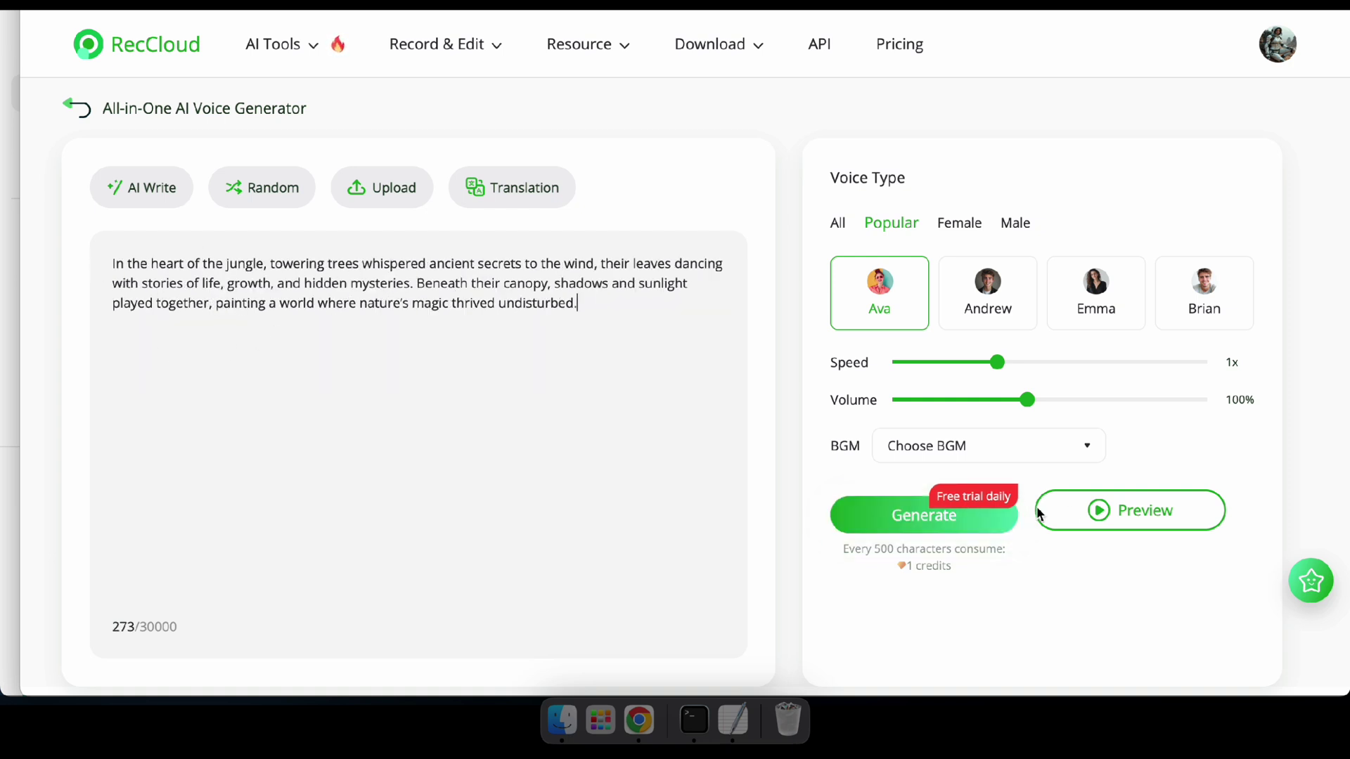
{"action": "left_click", "coordinate": [1142, 524]}
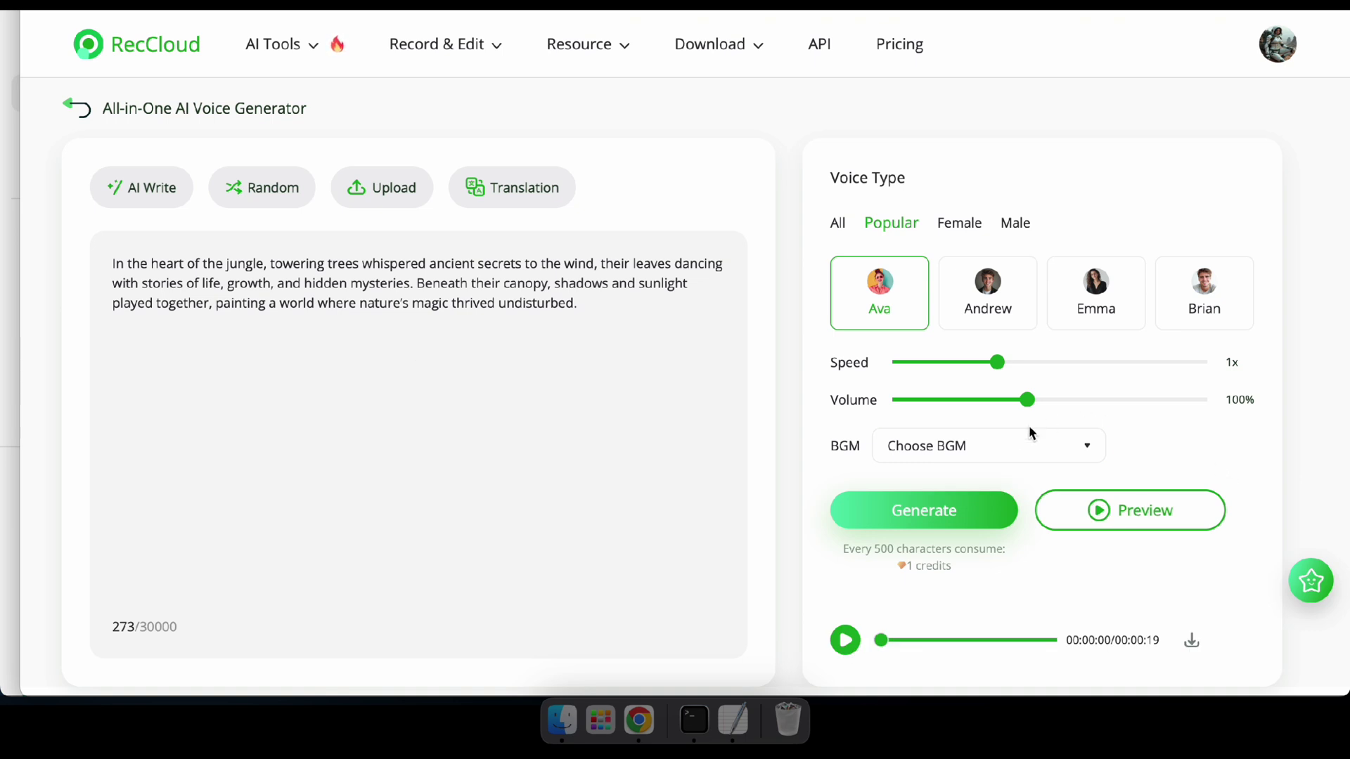
Step: Choose Motions as background music after sampling Go travel, replacing the earlier audio
{"action": "left_click", "coordinate": [1002, 441]}
{"action": "left_click", "coordinate": [937, 269]}
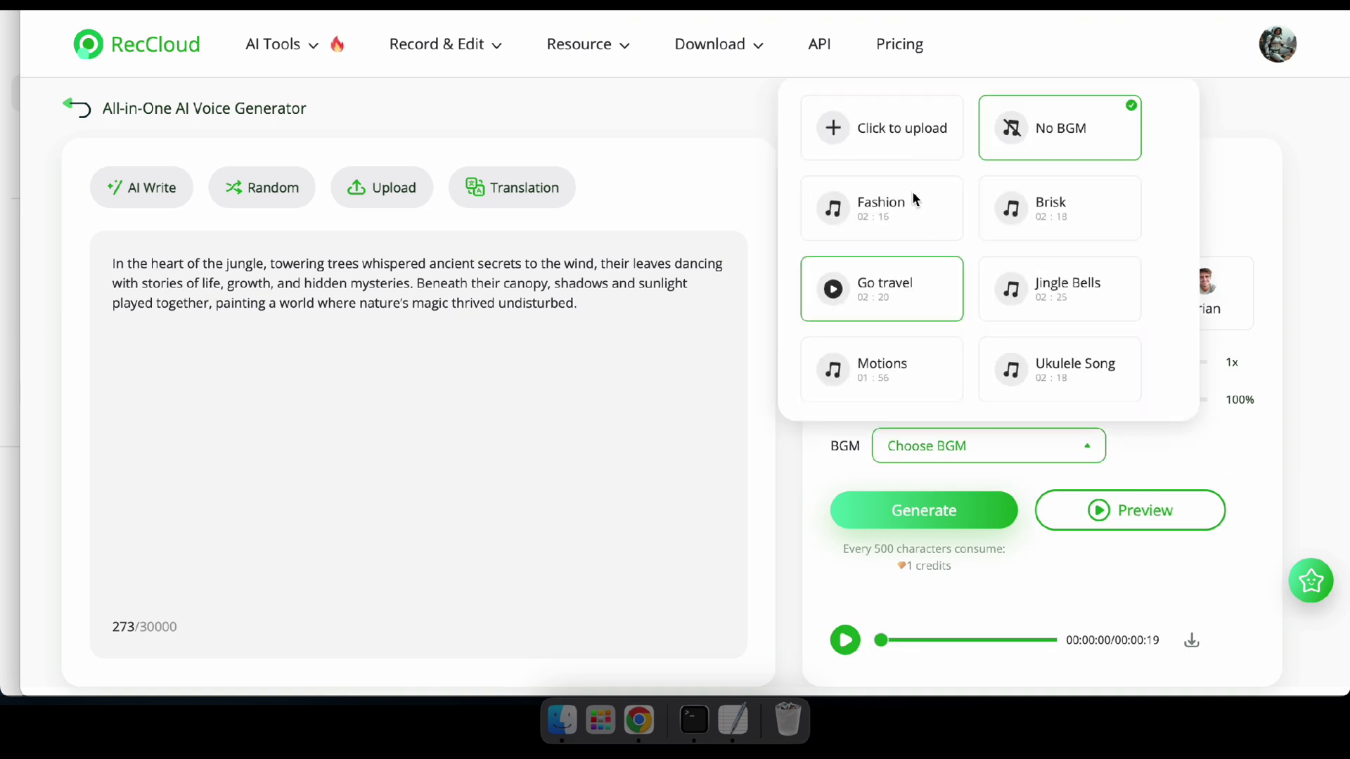
{"action": "left_click", "coordinate": [865, 392]}
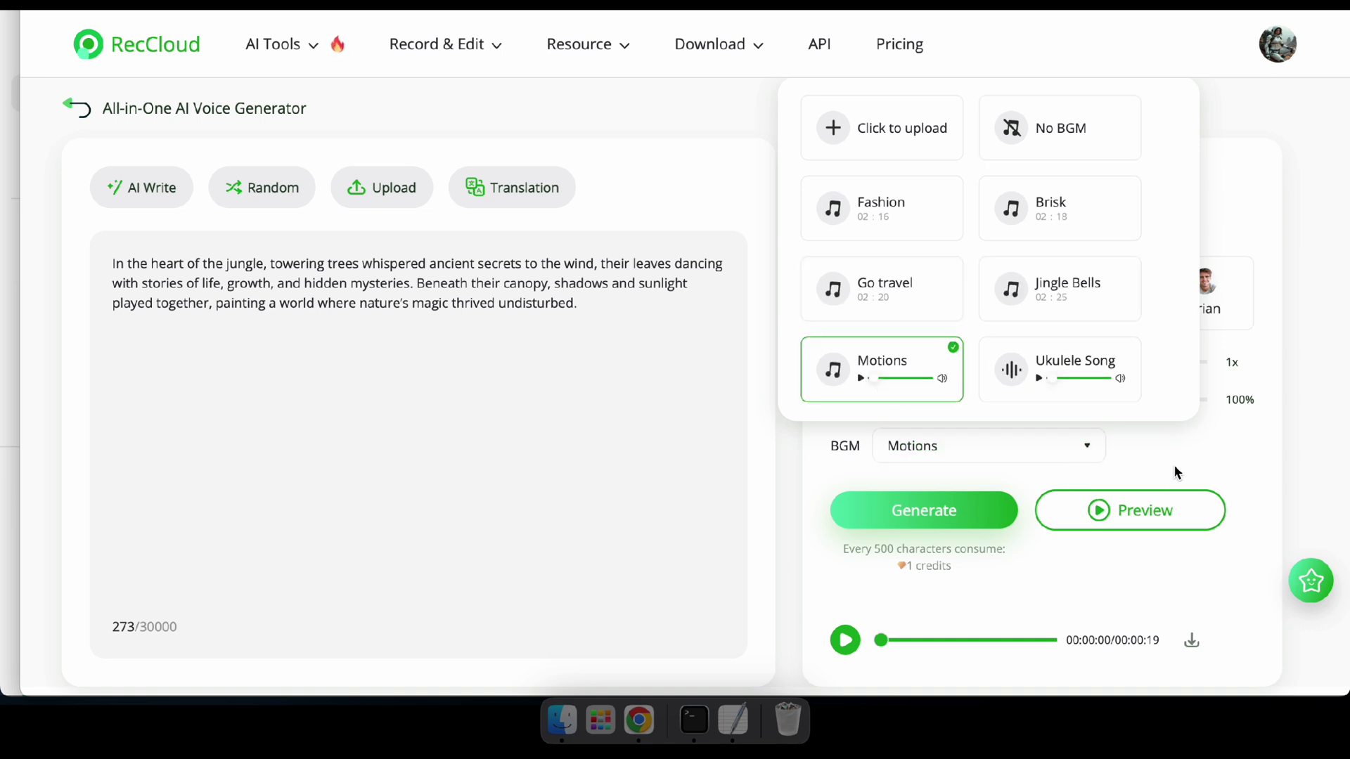
{"action": "left_click", "coordinate": [896, 510]}
Step: Regenerate the voiceover with music, play it, and set the volume to 104%
{"action": "left_click", "coordinate": [874, 448]}
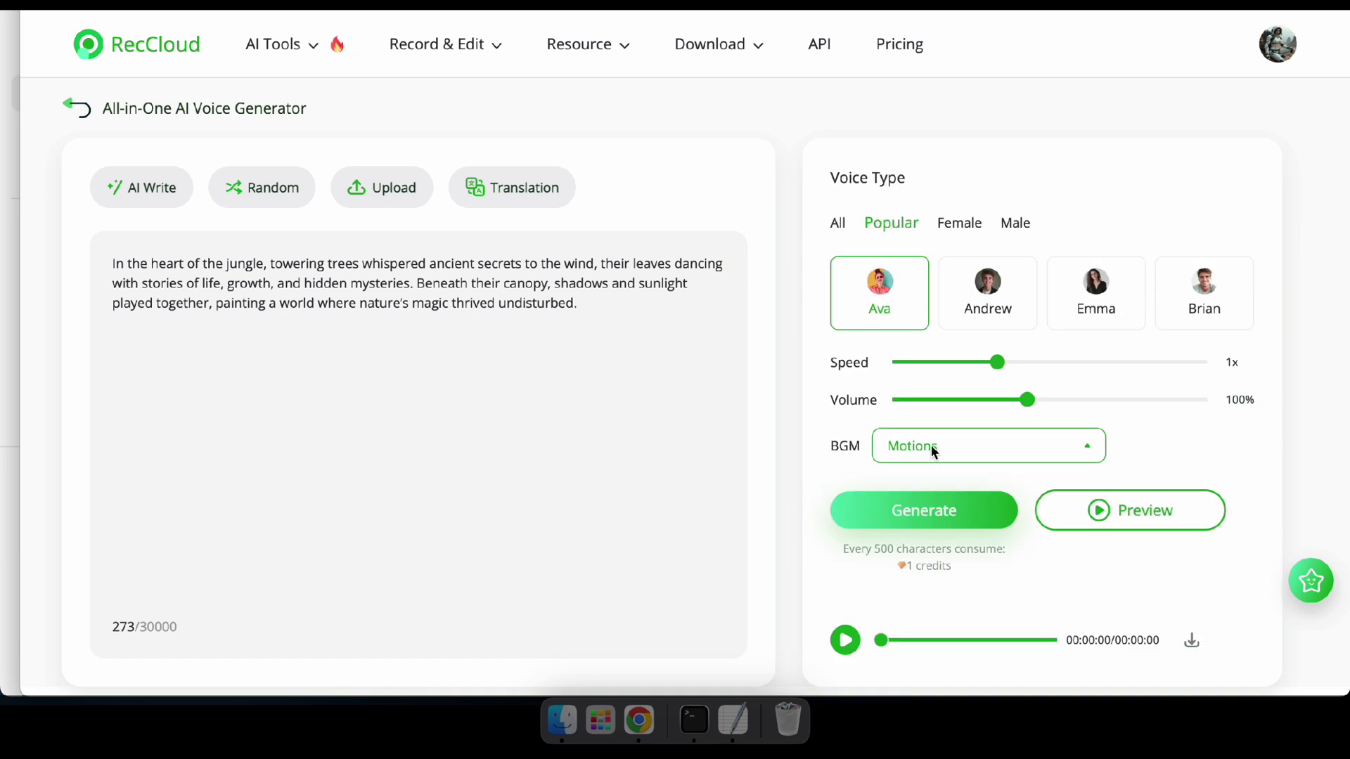
{"action": "left_click", "coordinate": [845, 641]}
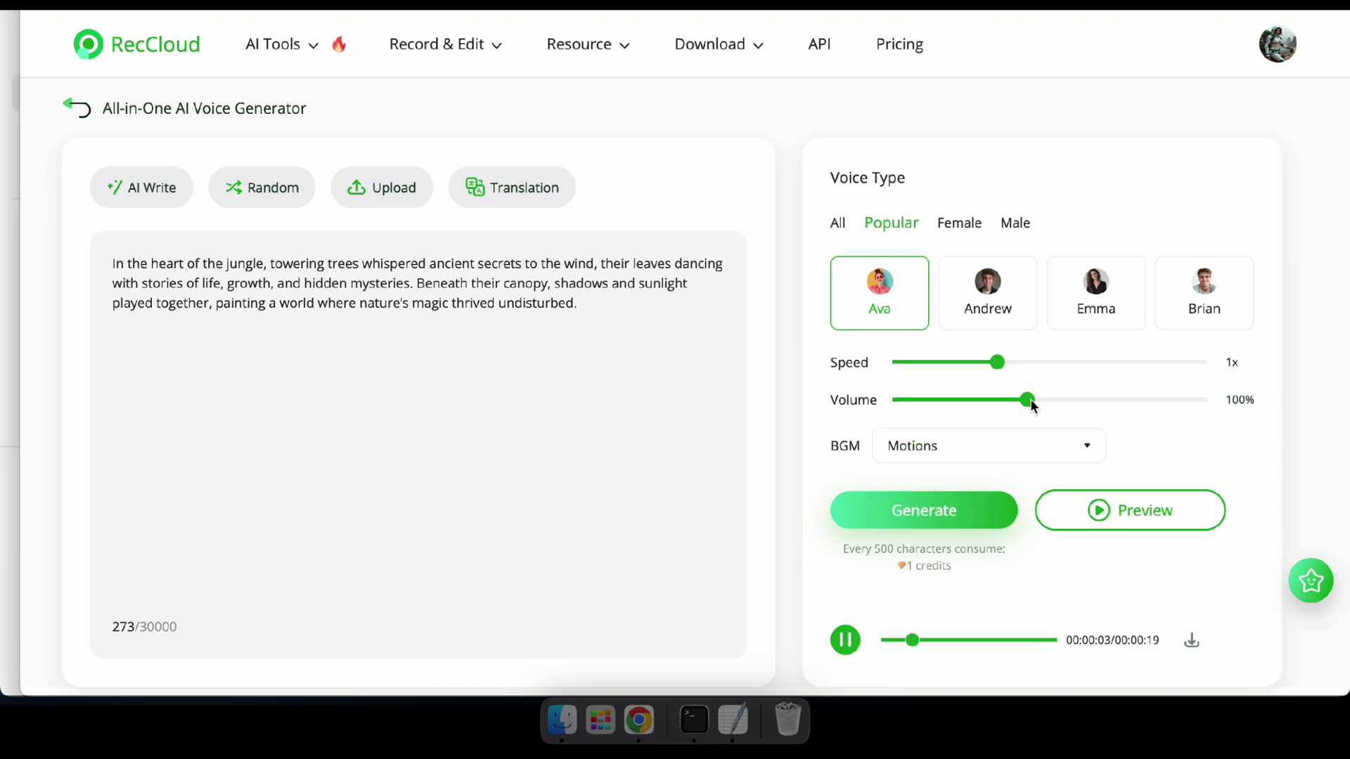
{"action": "left_click_drag", "start_coordinate": [1041, 398], "coordinate": [1034, 398]}
{"action": "left_click_drag", "start_coordinate": [421, 123], "coordinate": [164, 113]}
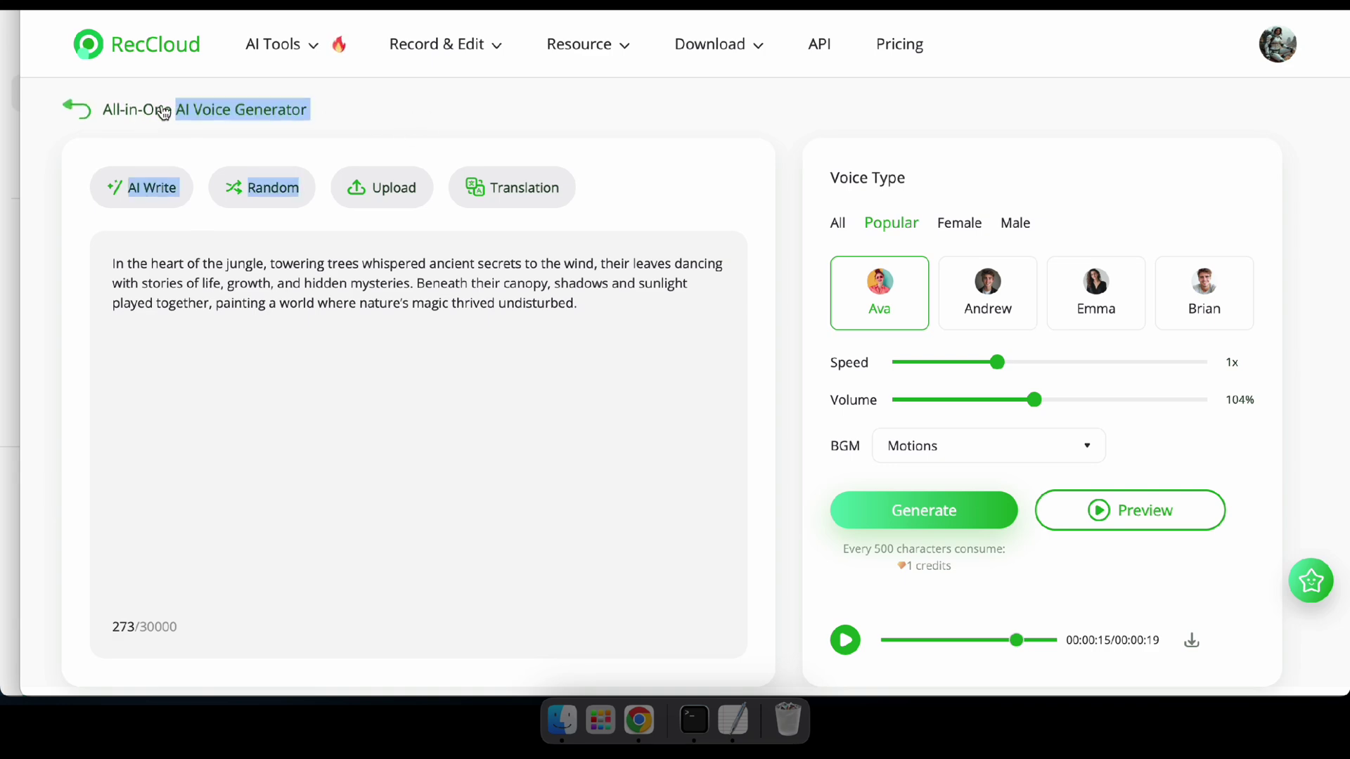
{"action": "left_click", "coordinate": [408, 376]}
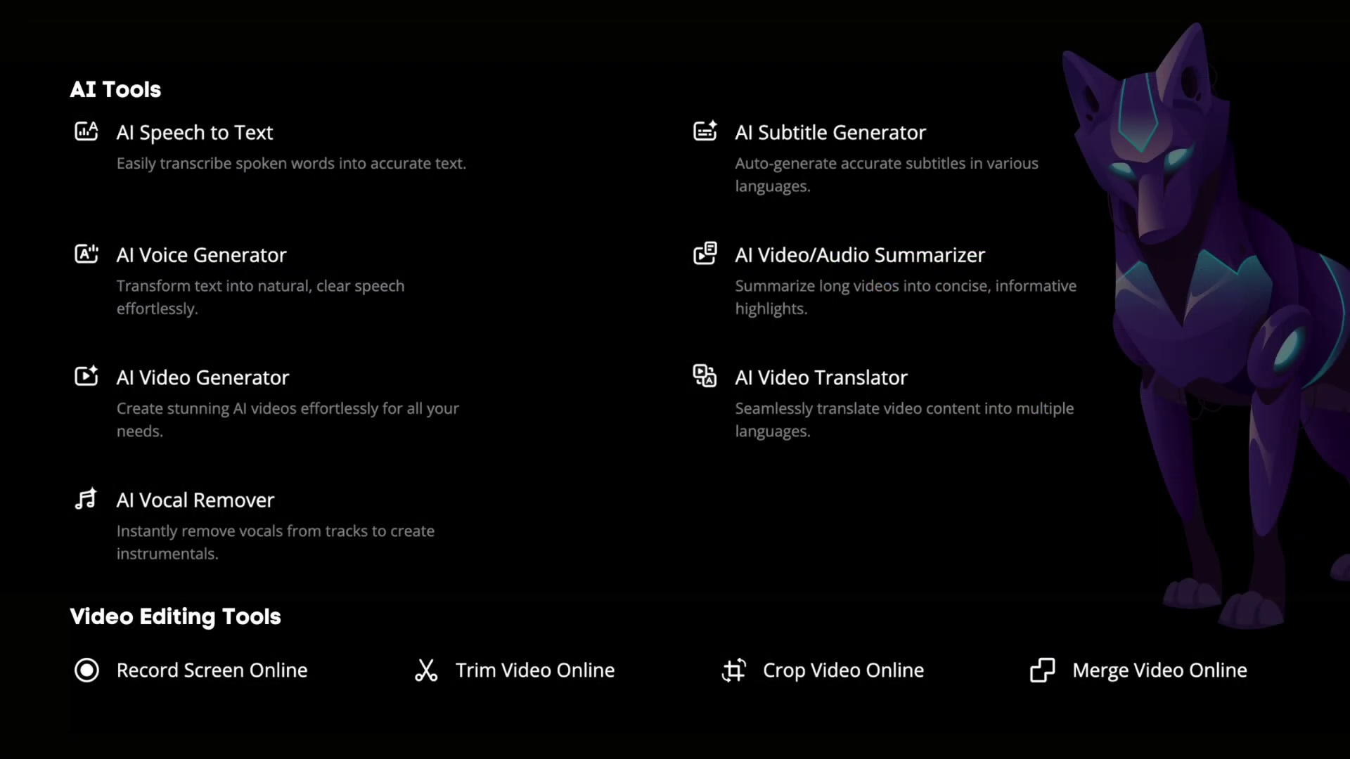